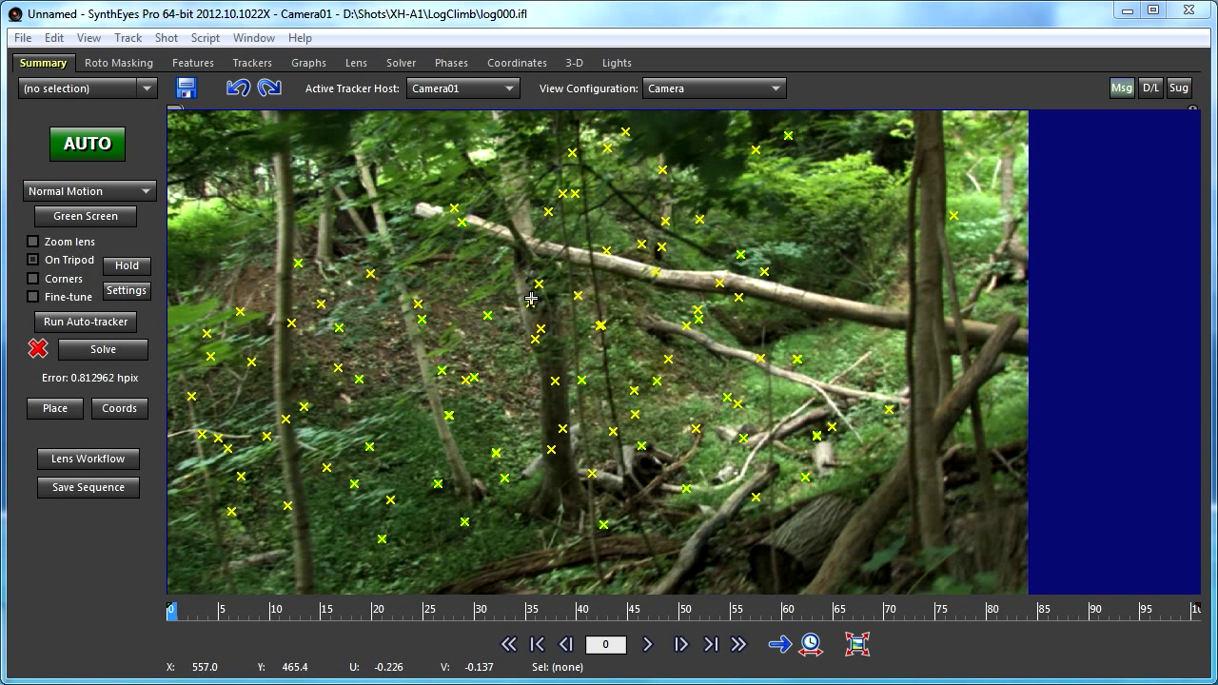
Set the Solver room's view configuration to Quad Perspective and check that the room keeps it after visiting Coordinates.
click(574, 63)
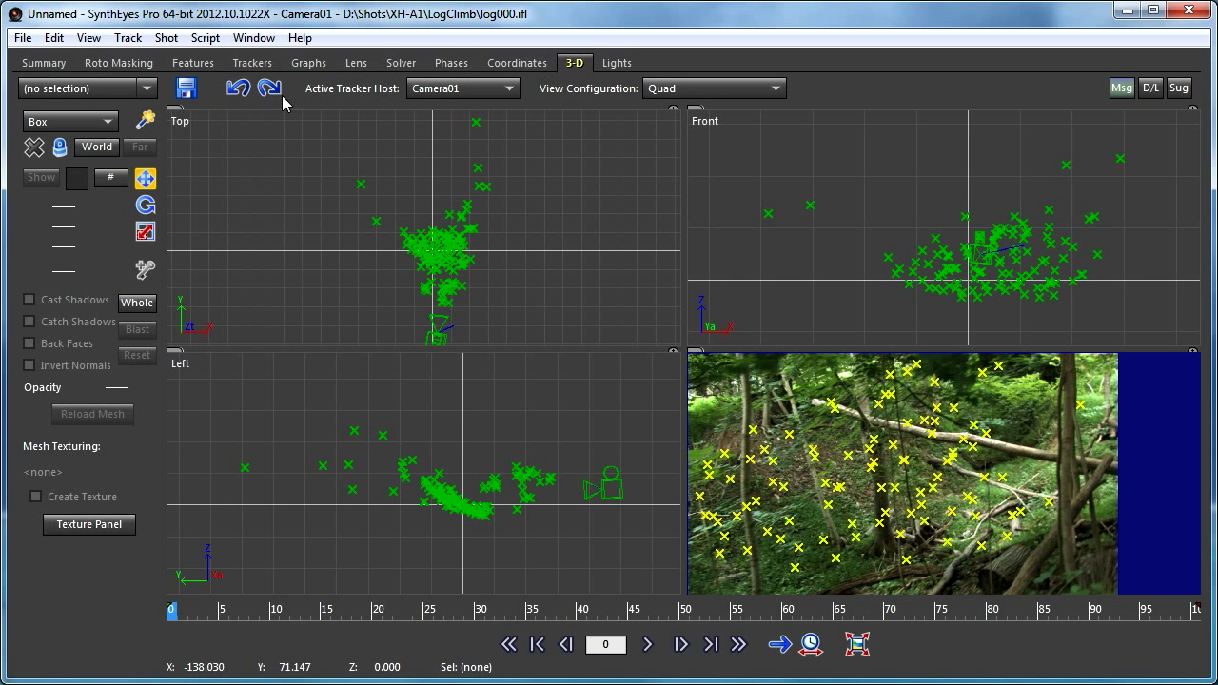
click(57, 67)
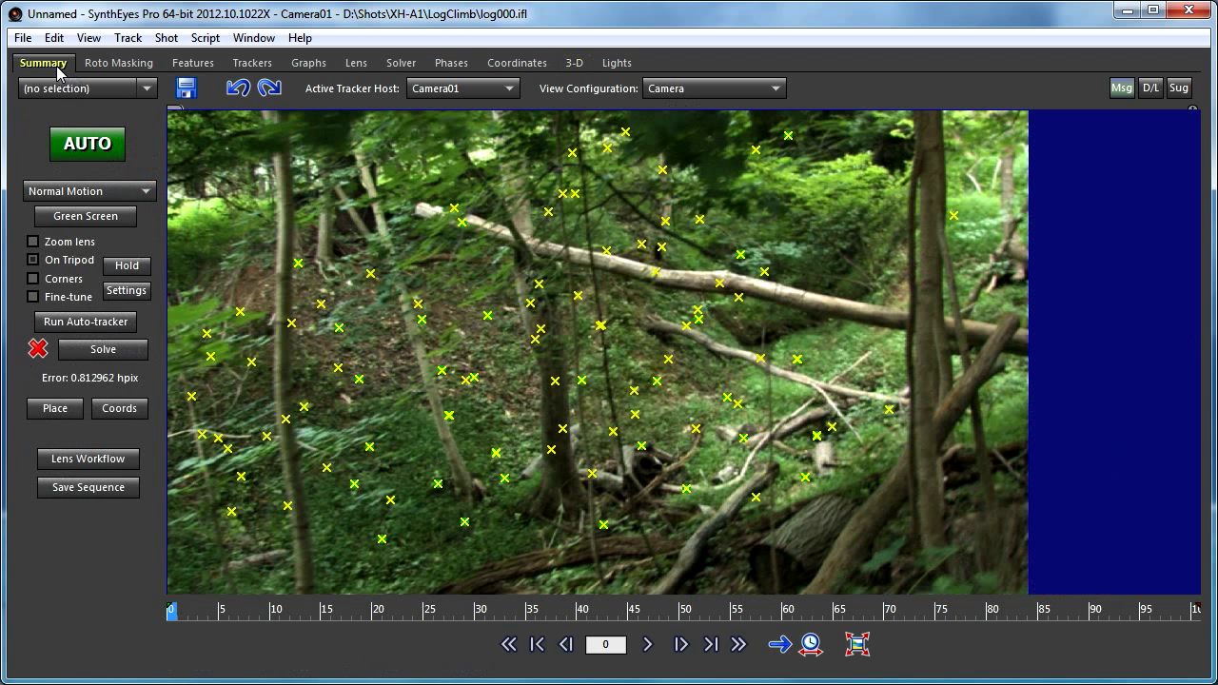
click(143, 66)
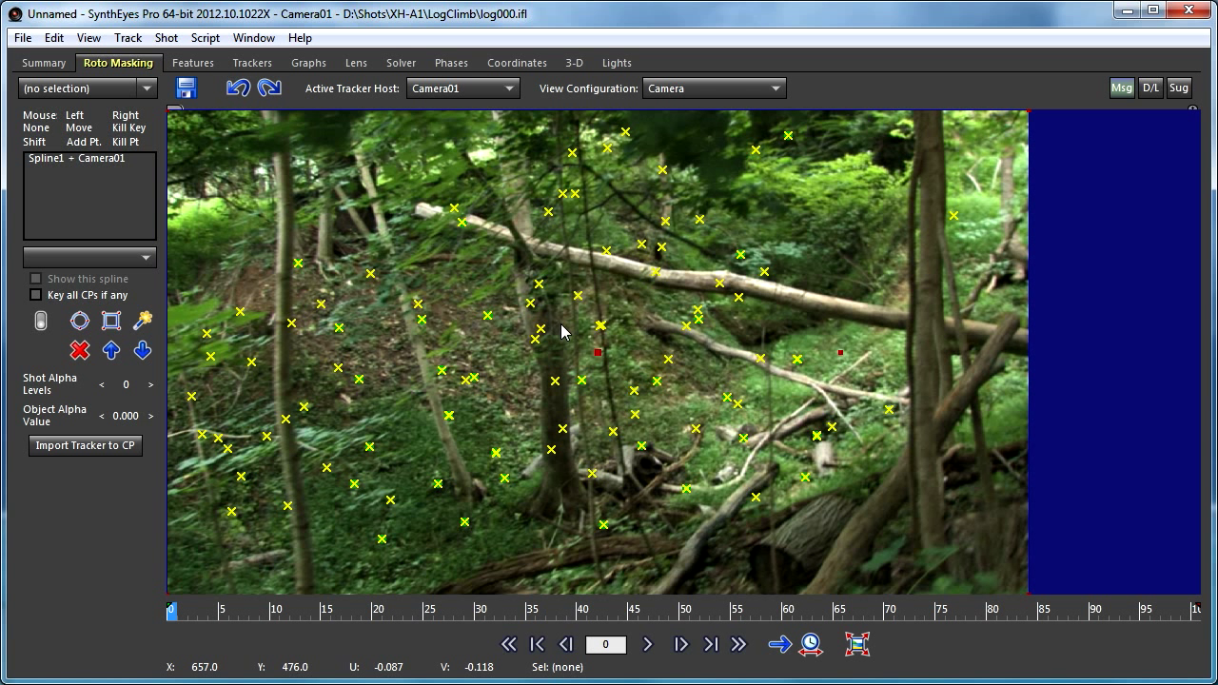
click(400, 63)
click(696, 89)
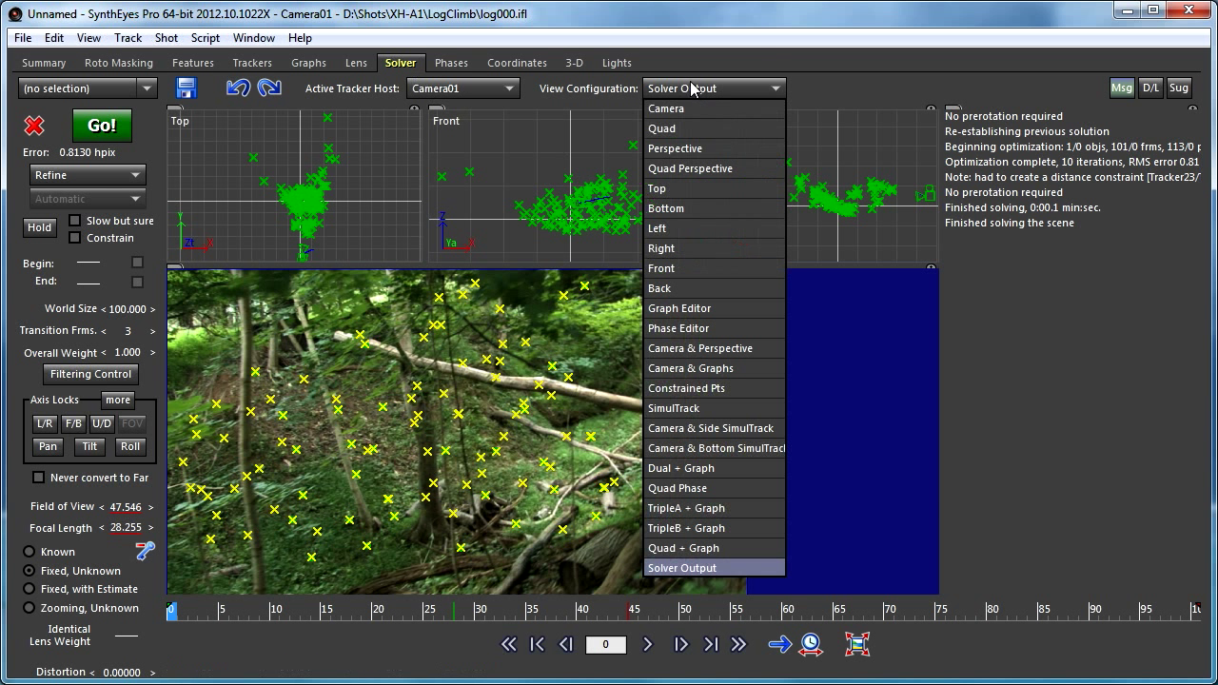
click(695, 170)
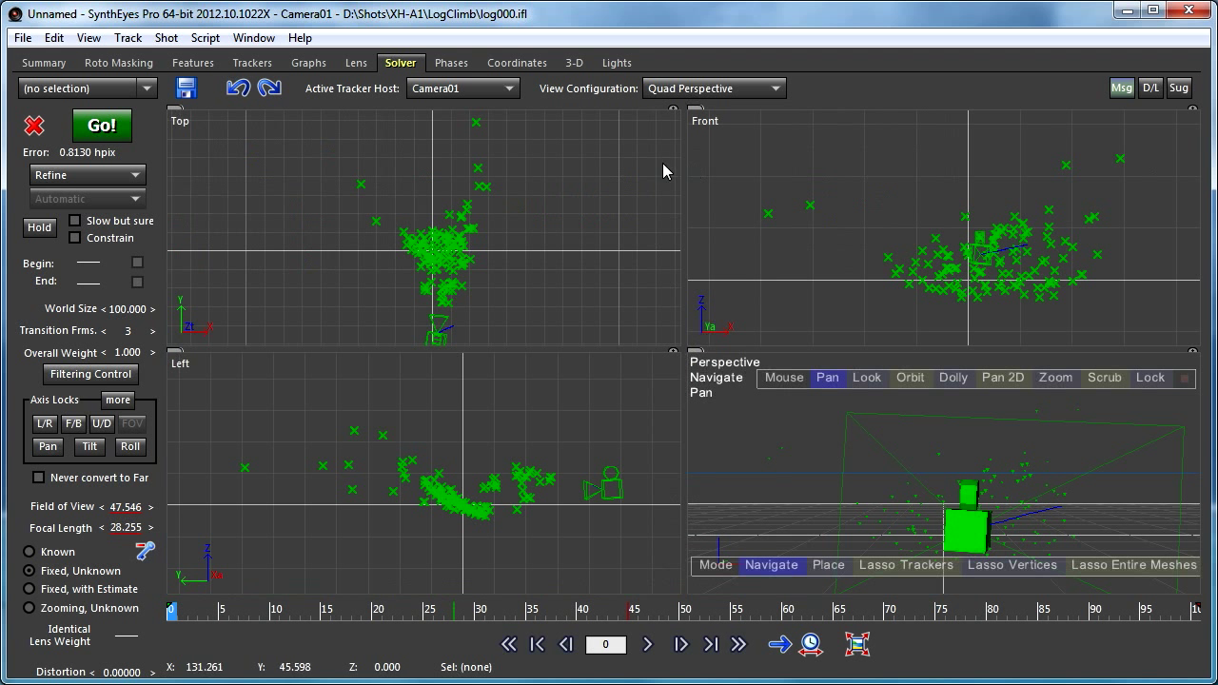
click(522, 65)
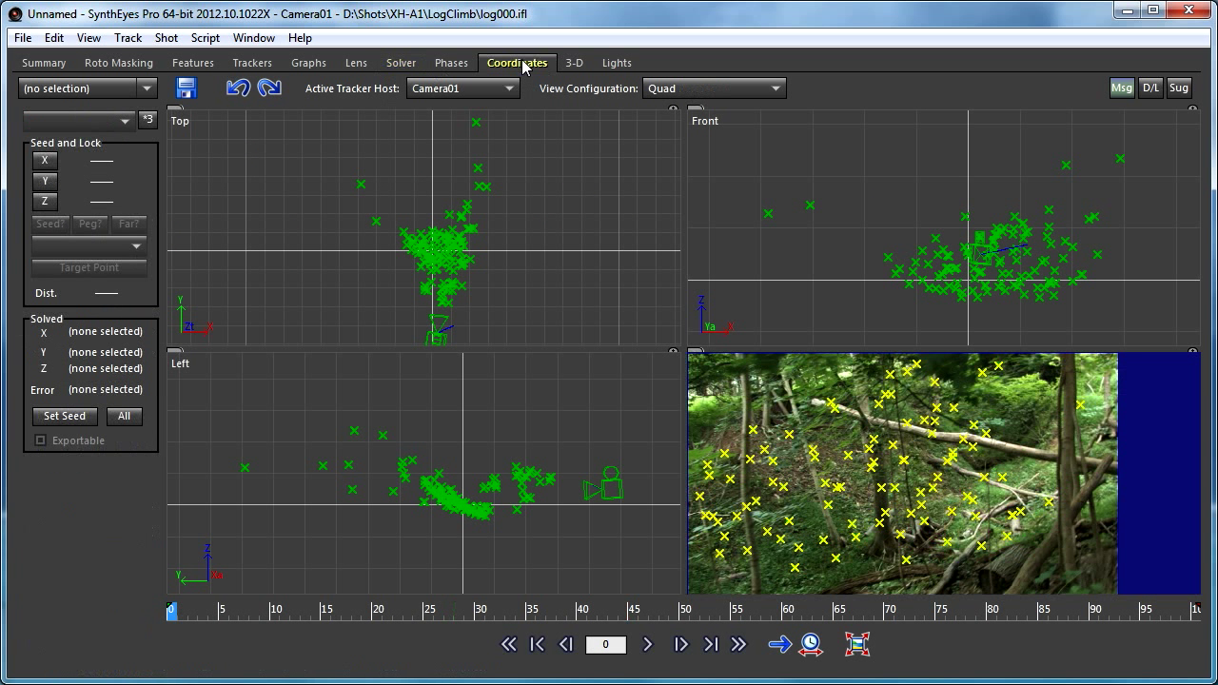
click(400, 63)
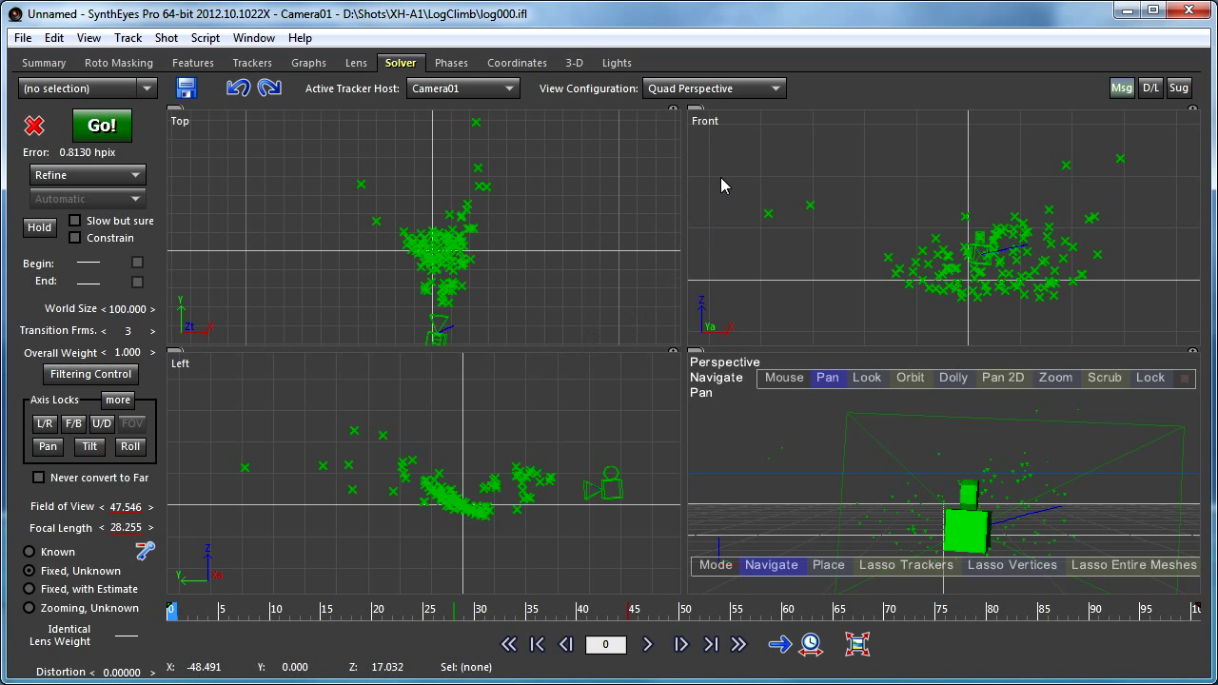
Switch the Solver room to the Camera view and reset it to its stored Quad Perspective layout.
click(708, 92)
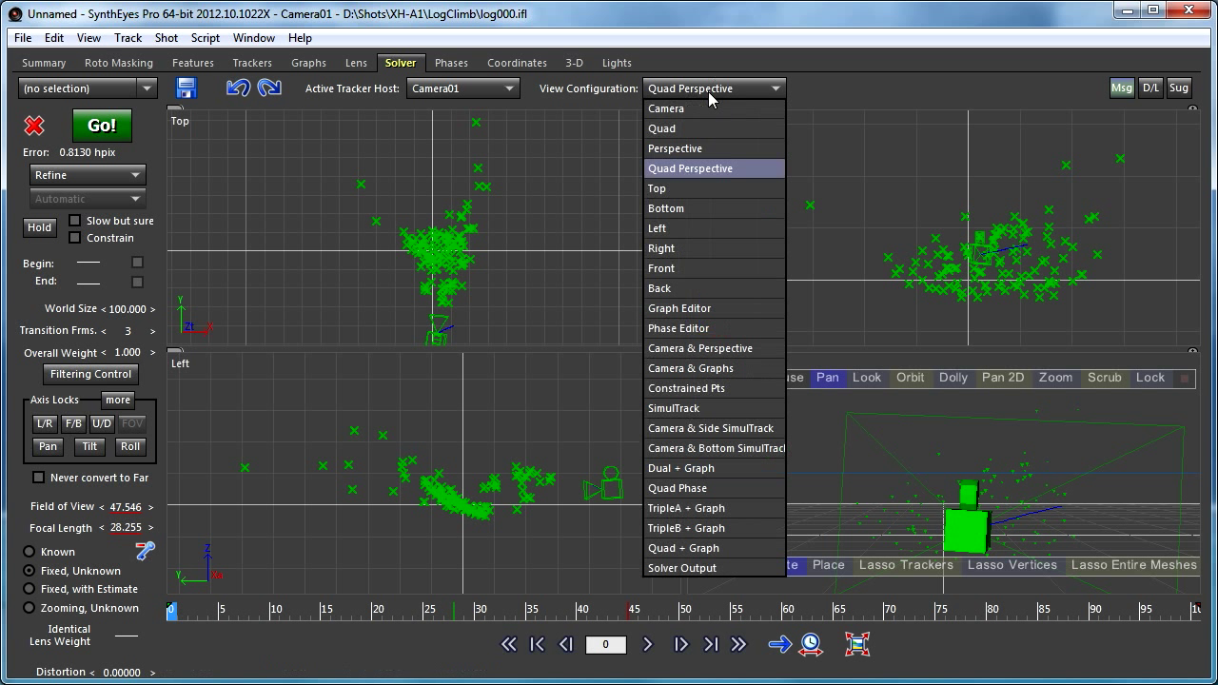
click(700, 114)
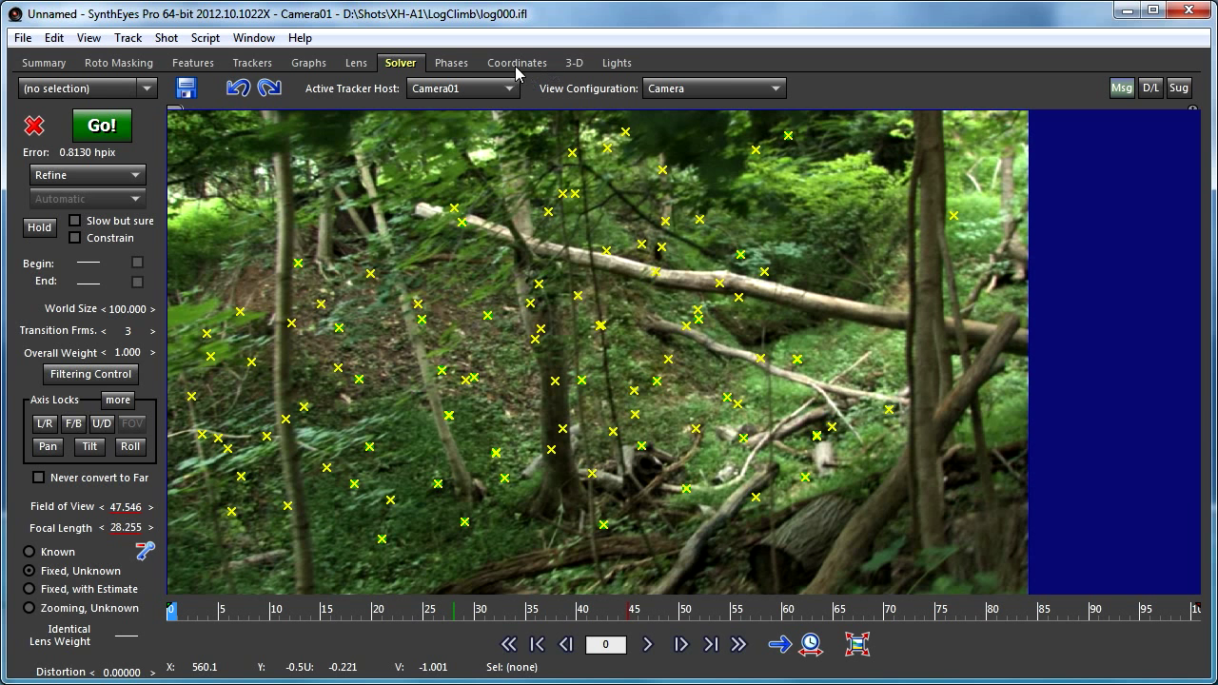
click(401, 65)
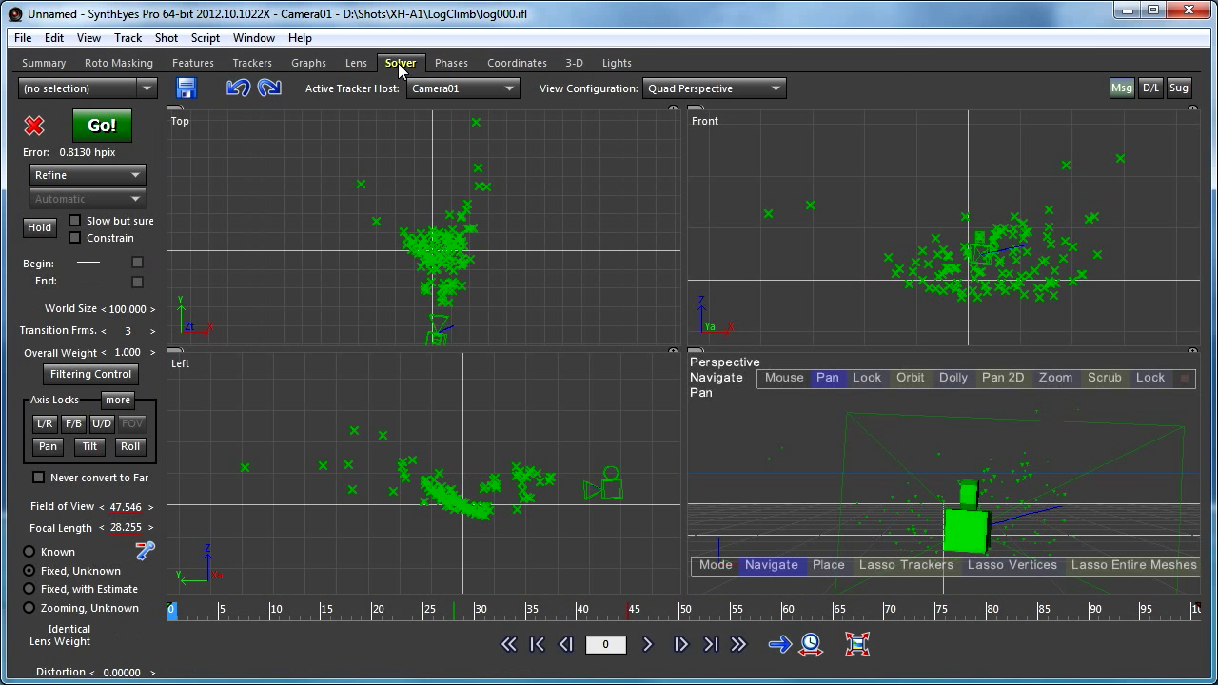
click(505, 67)
click(401, 65)
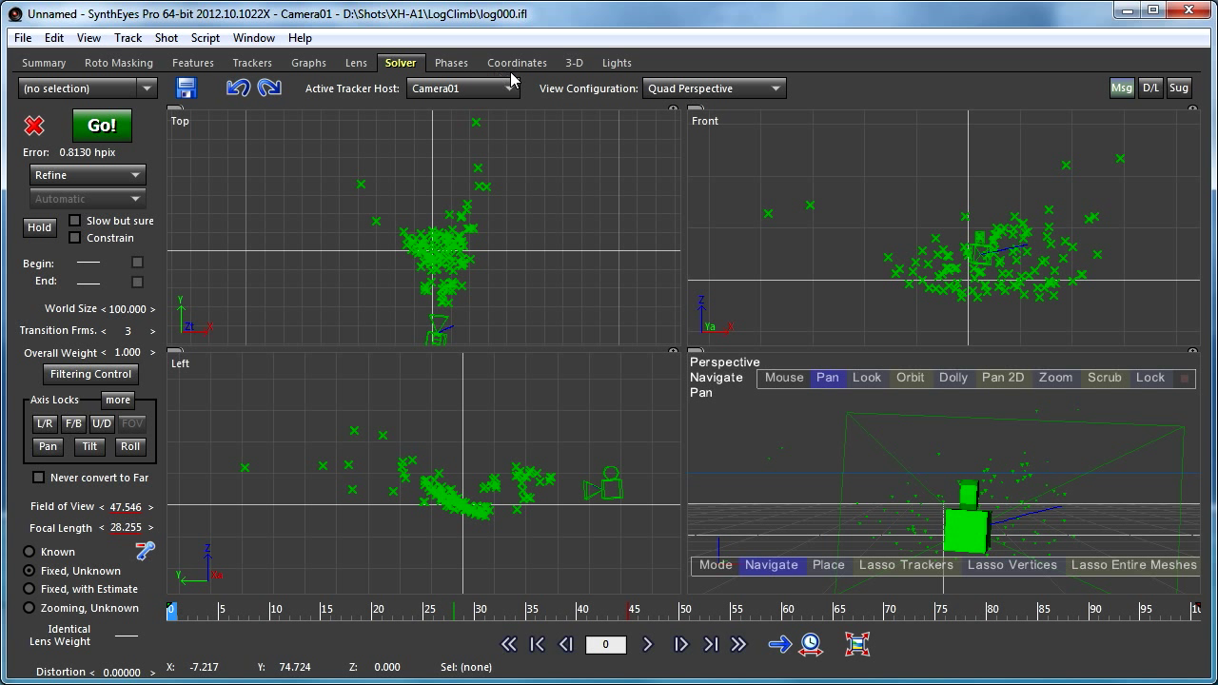
Add a new room named Perspective.
right_click(685, 63)
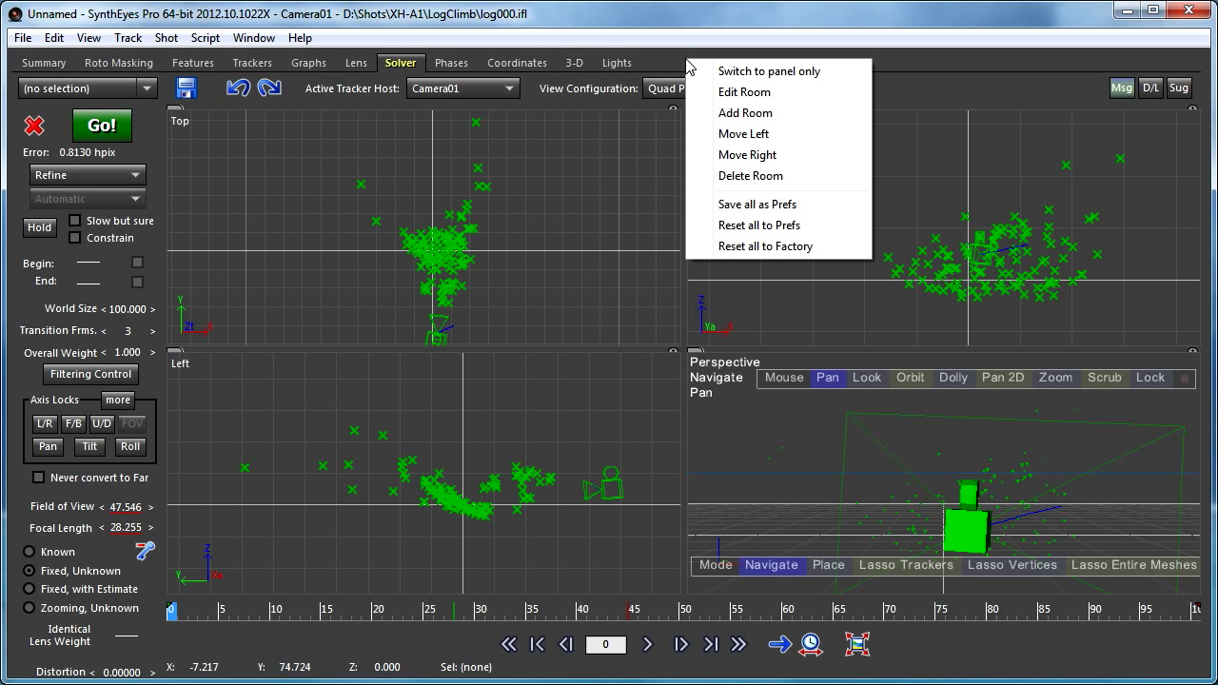
click(749, 112)
double_click(214, 106)
text(Perse)
text(epe)
key(BackSpace)
key(BackSpace)
key(BackSpace)
text(pective)
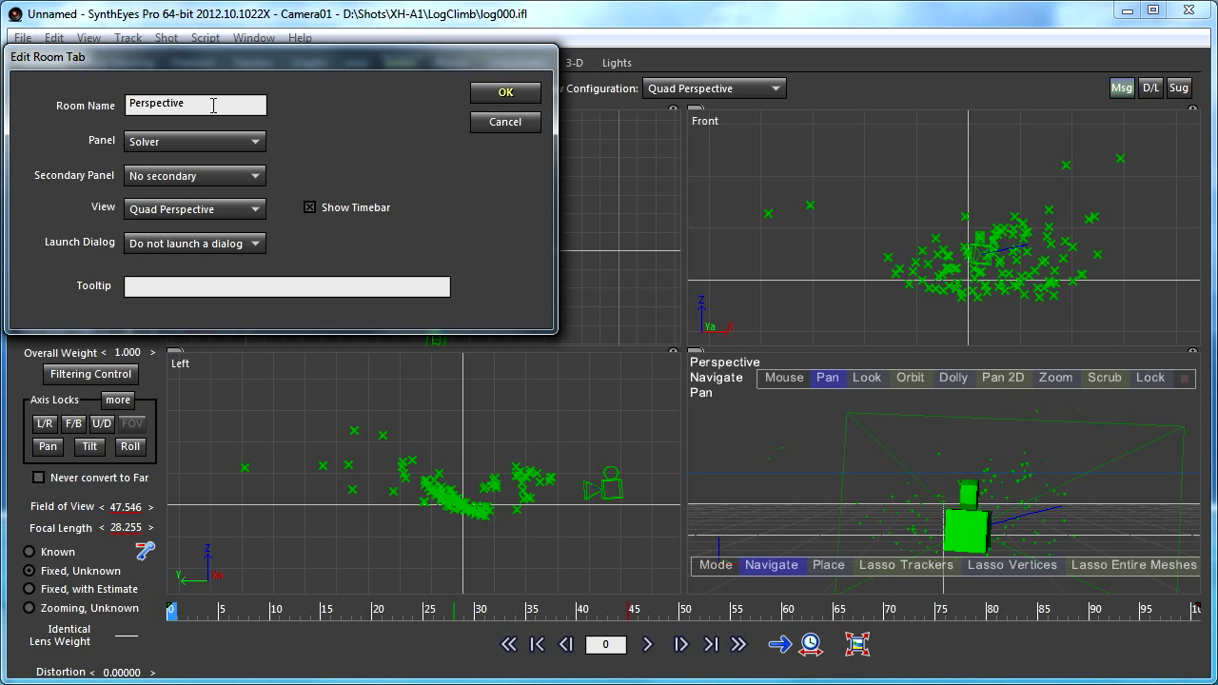
Assign the 3-D Object panel and the Perspective view to the new room and create it.
click(169, 142)
click(177, 164)
click(236, 215)
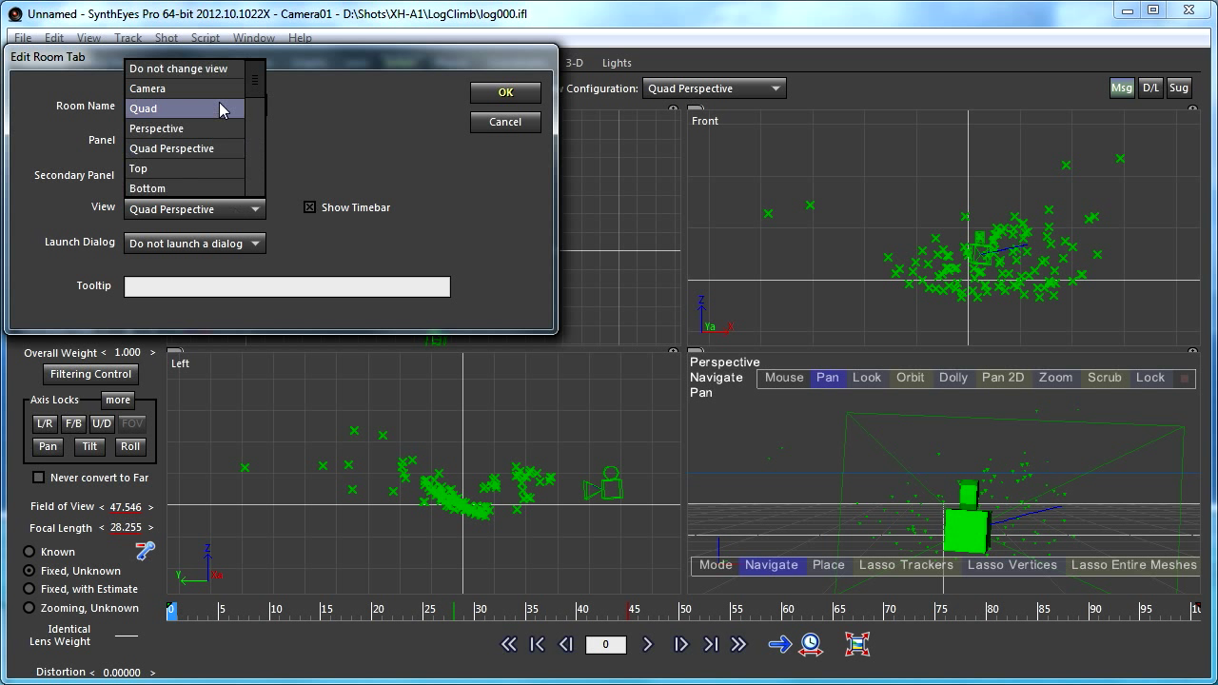
click(209, 129)
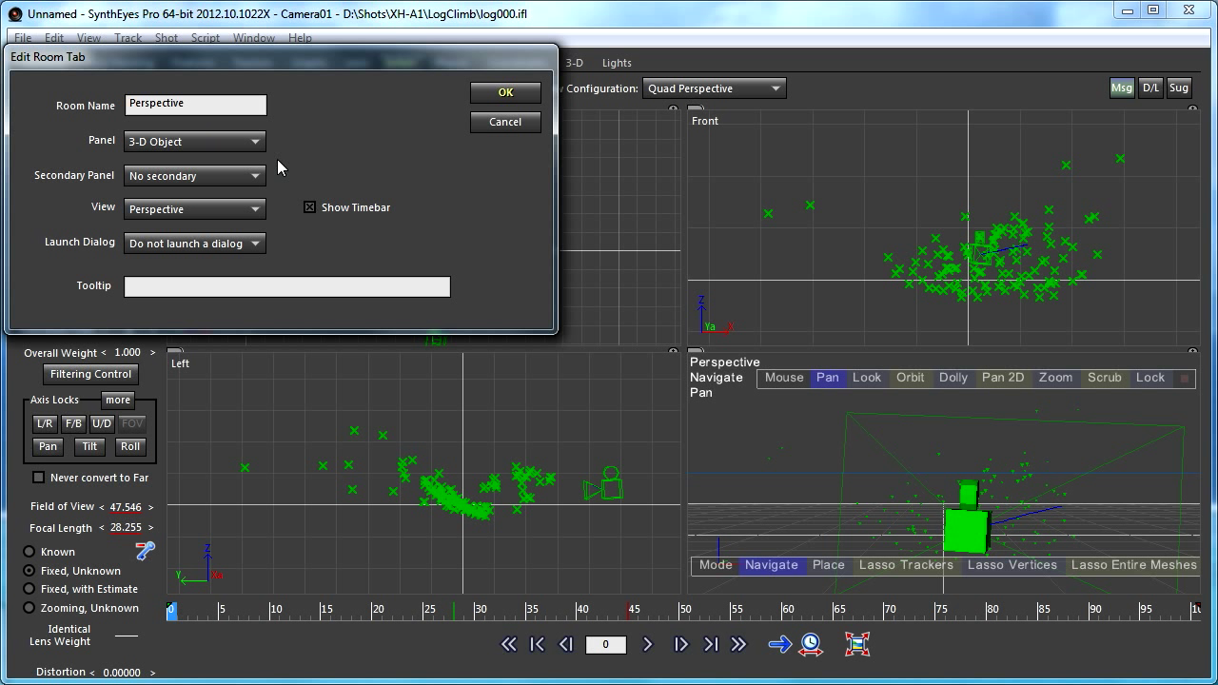
click(505, 93)
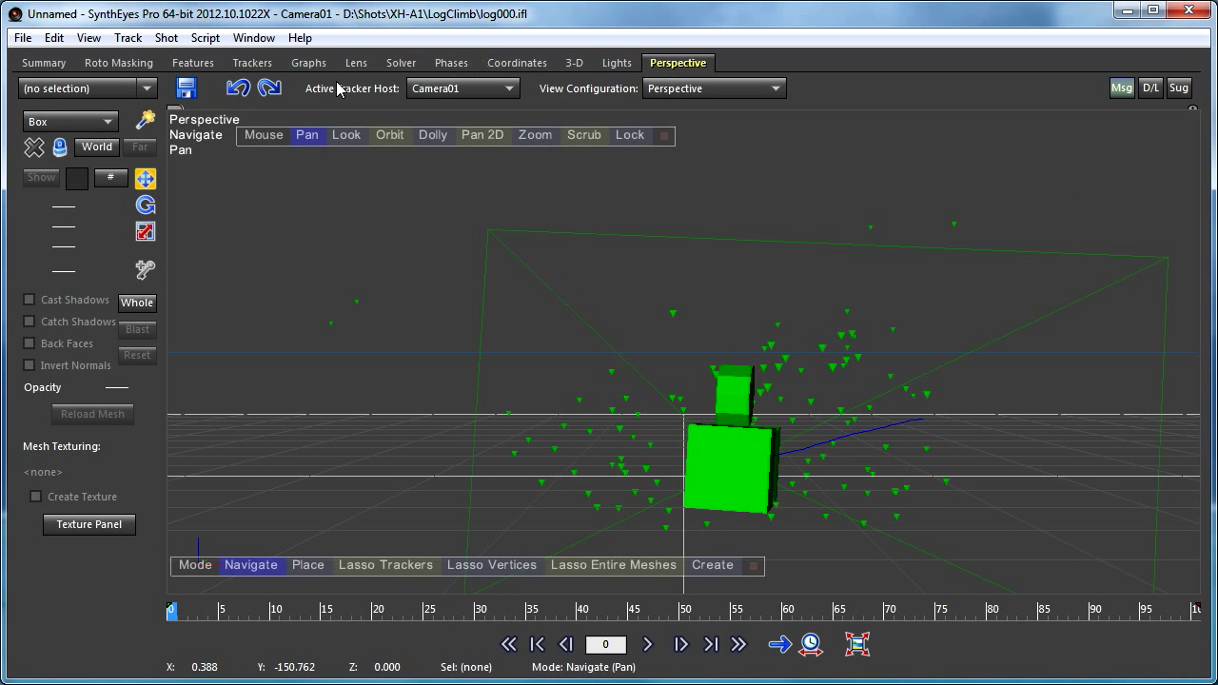
Switch between the Summary, 3-D and Perspective rooms to compare their layouts.
click(54, 64)
click(671, 65)
click(573, 64)
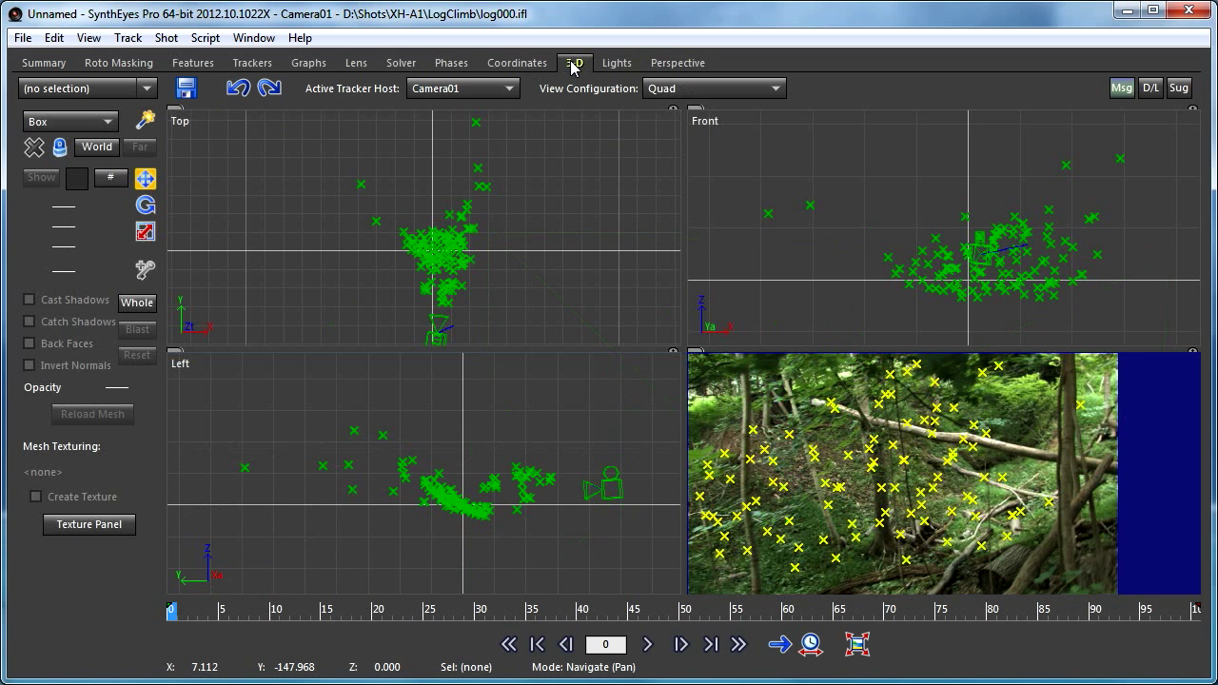
click(679, 63)
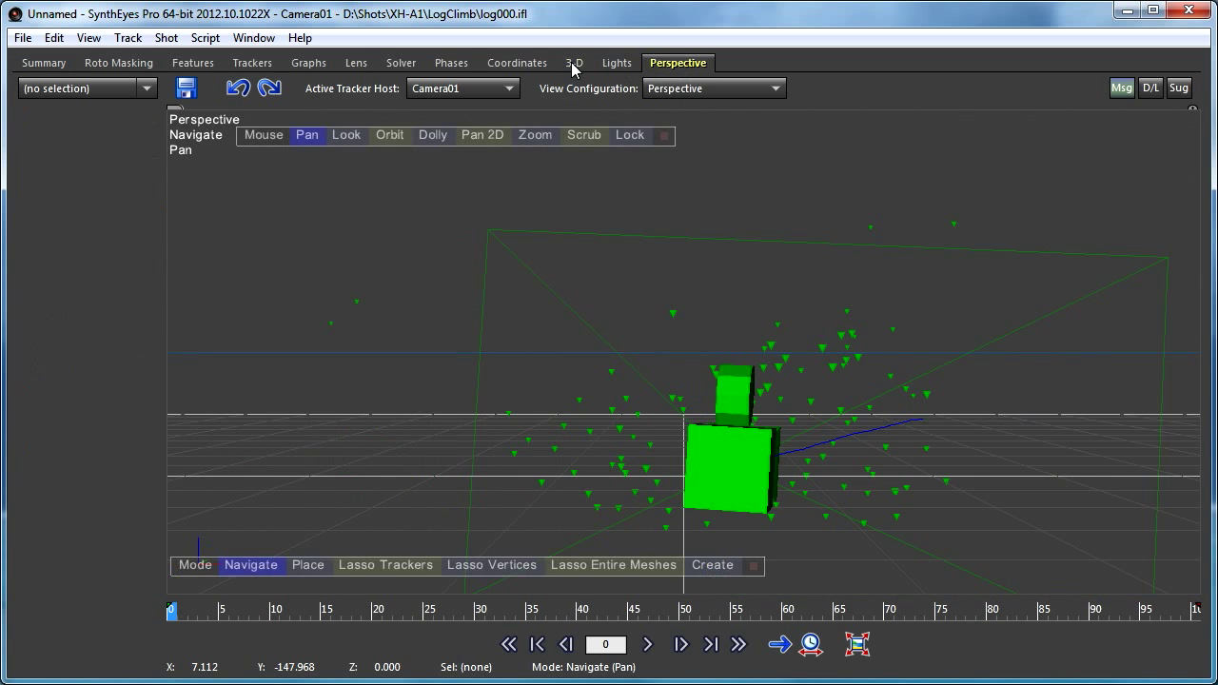
click(573, 63)
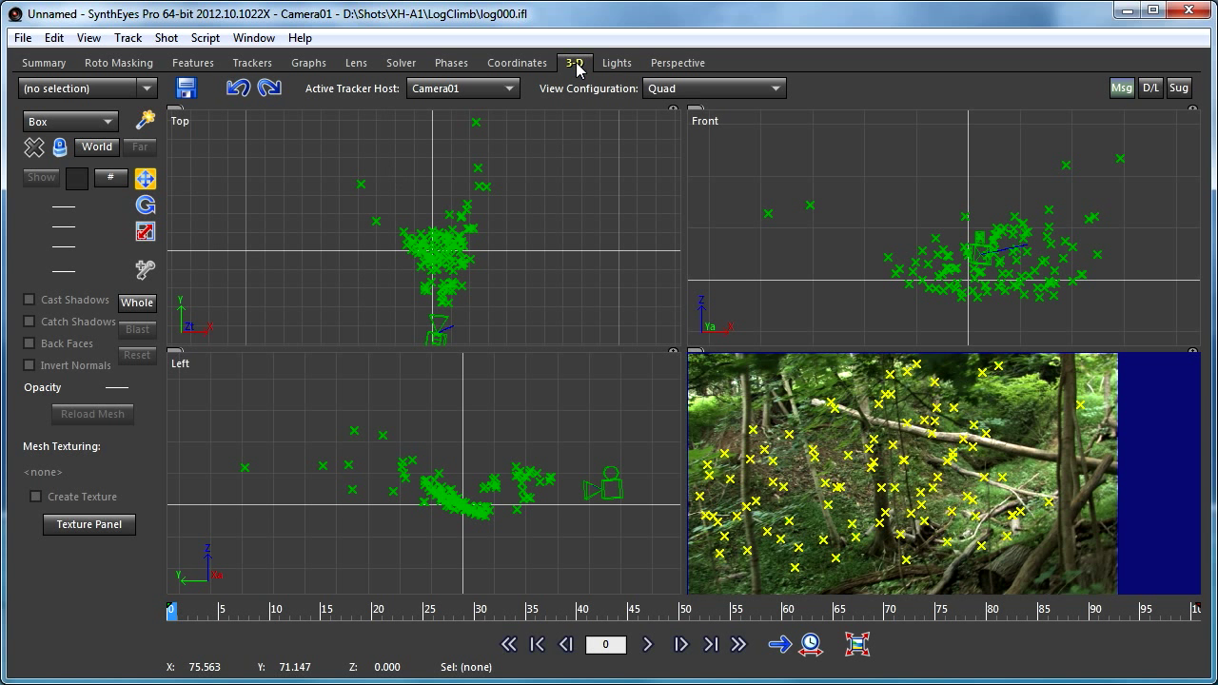
click(684, 68)
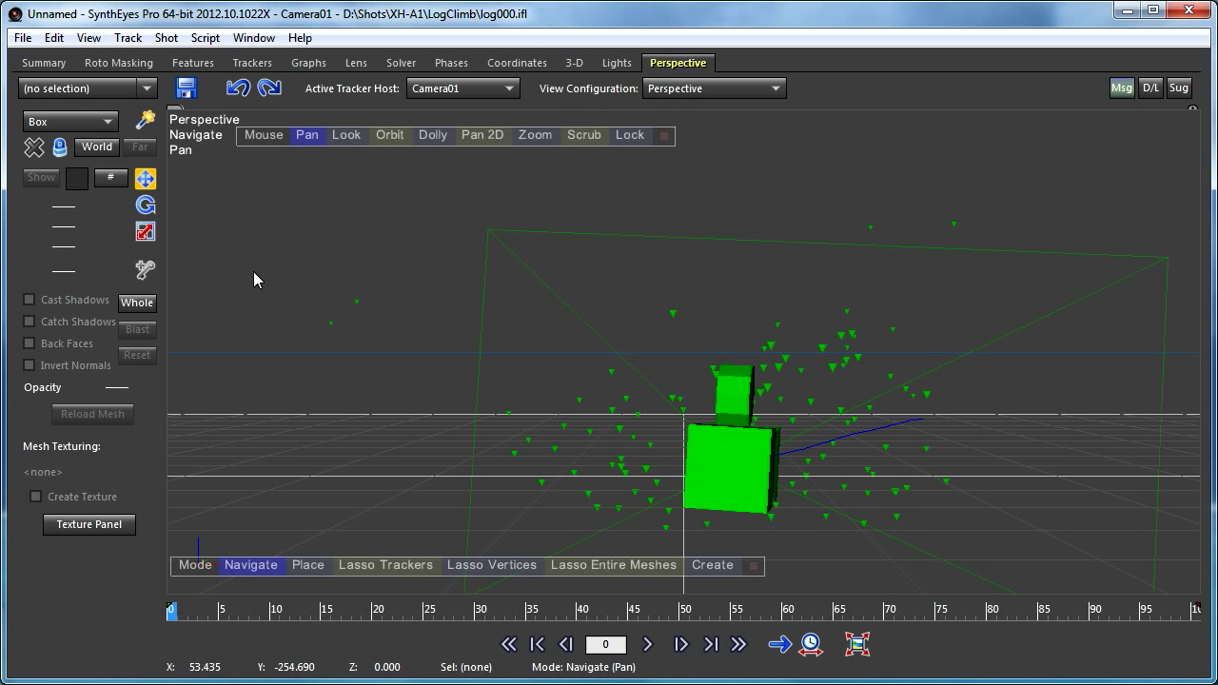
Move the Perspective room two places earlier in the room order, ahead of 3-D.
right_click(672, 67)
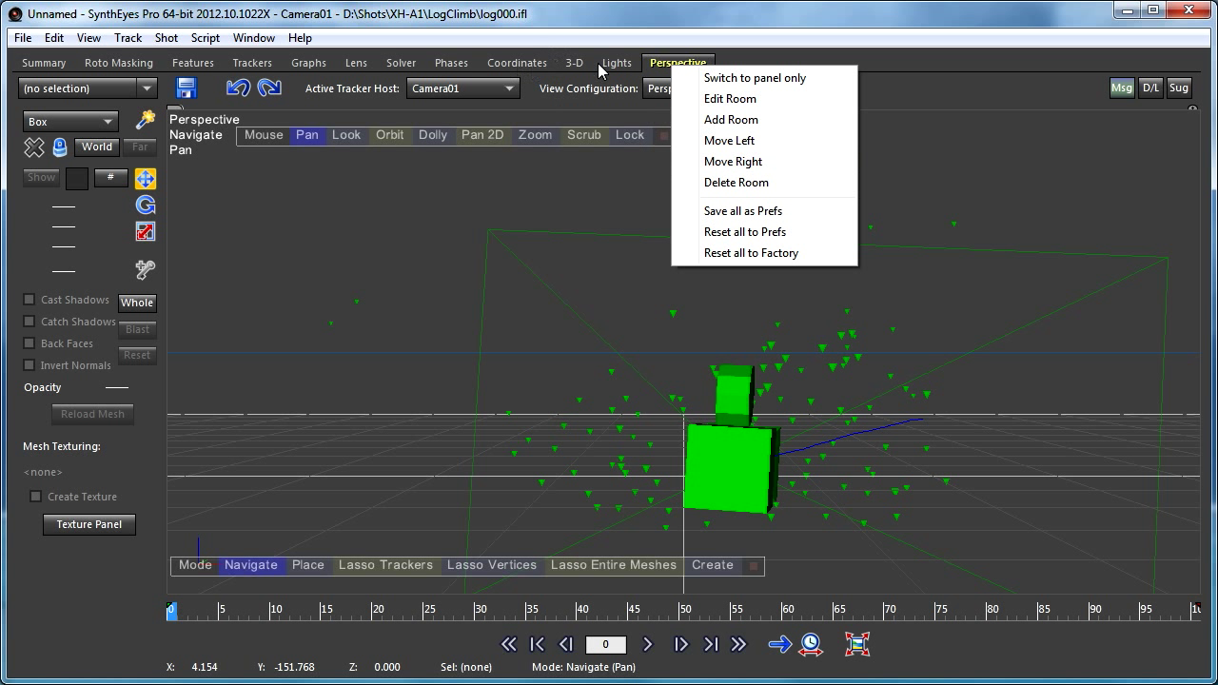
click(728, 141)
right_click(629, 65)
click(684, 141)
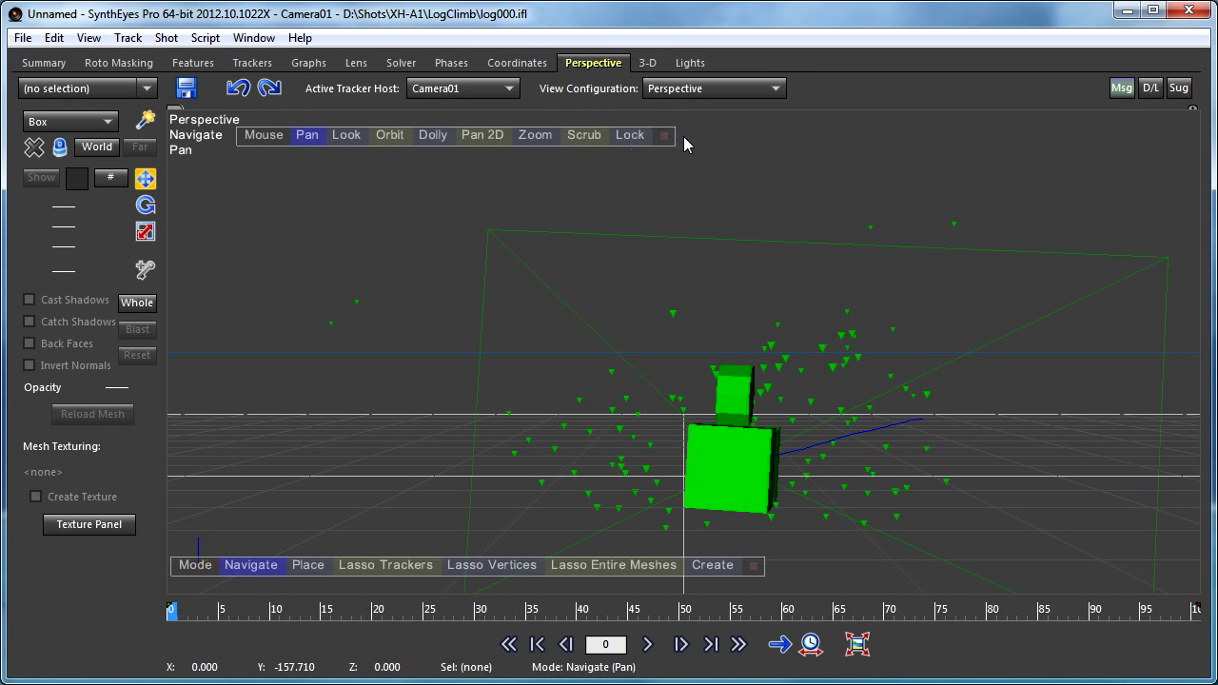
right_click(603, 67)
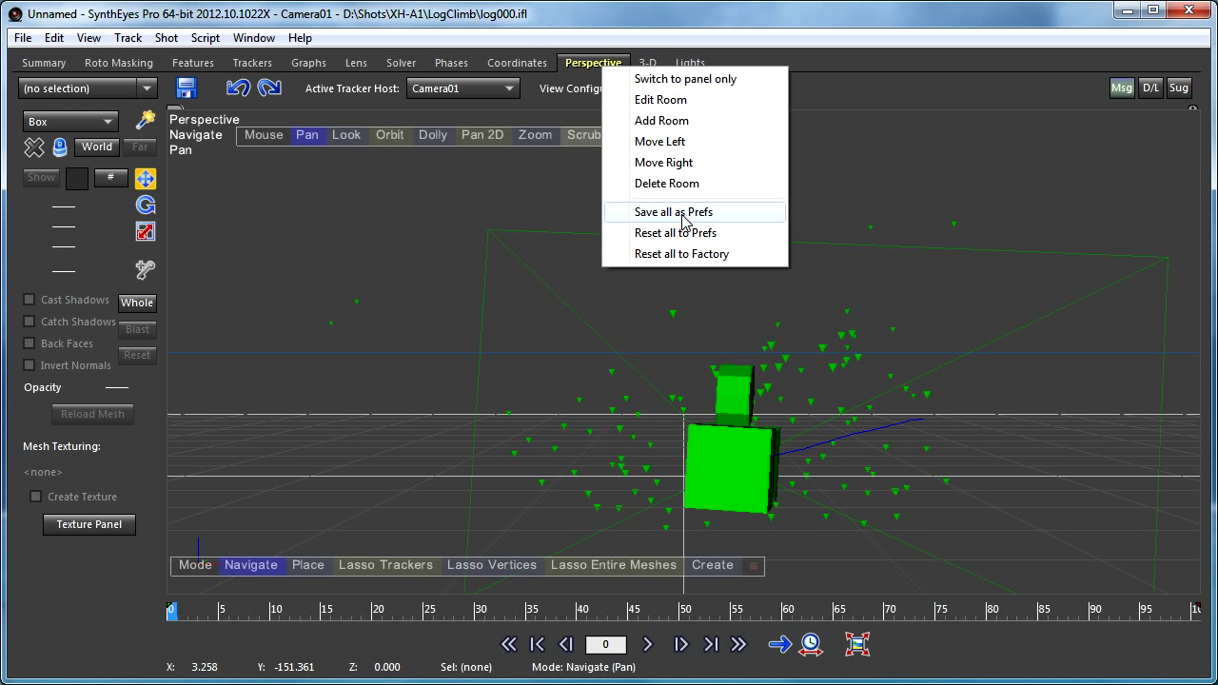
click(532, 15)
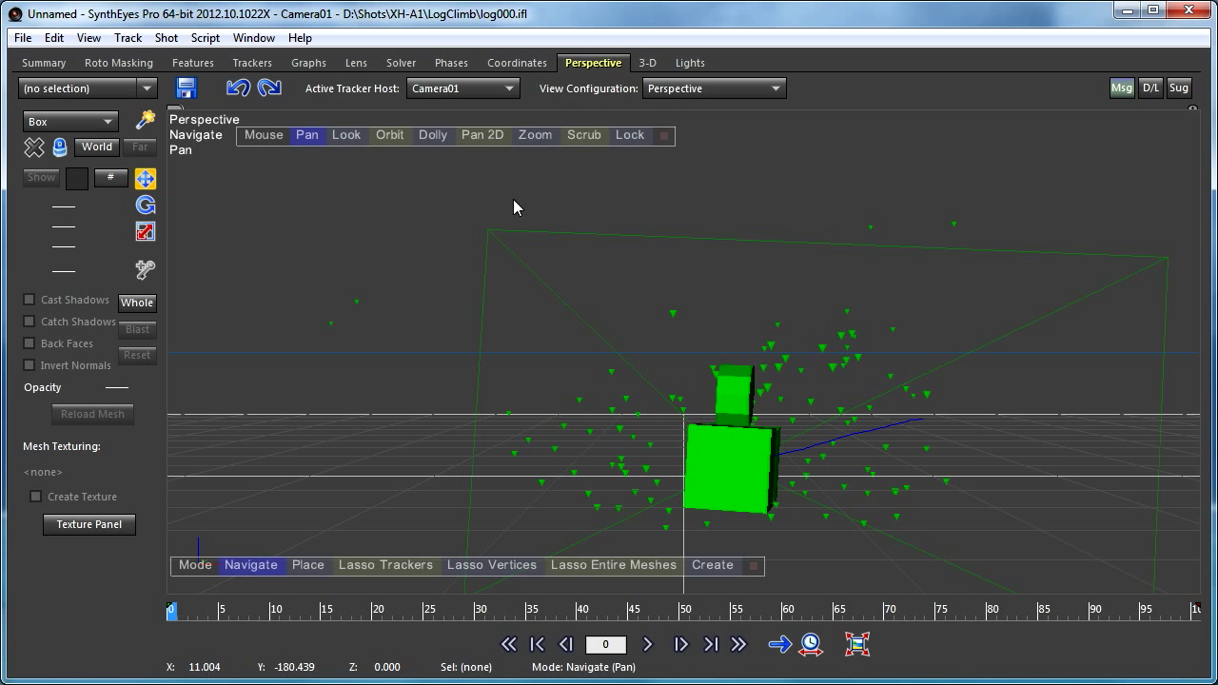
right_click(606, 64)
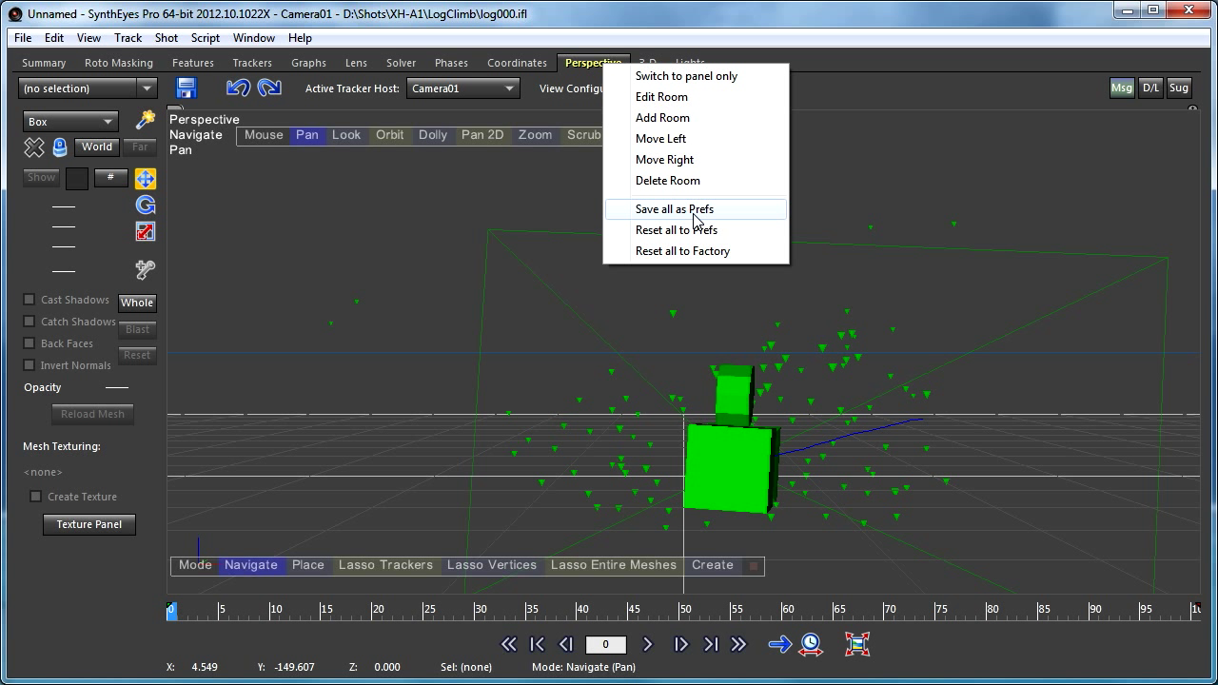
click(761, 18)
Edit the Perspective room to use Lights as its secondary panel.
right_click(571, 73)
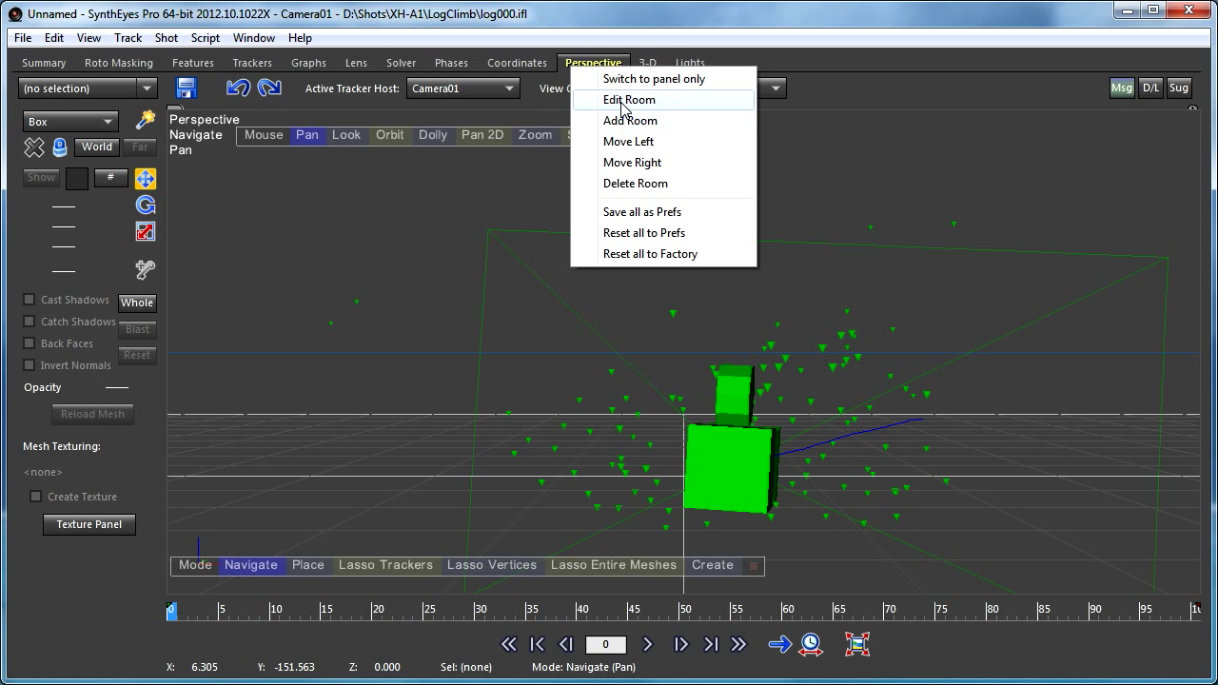
click(623, 101)
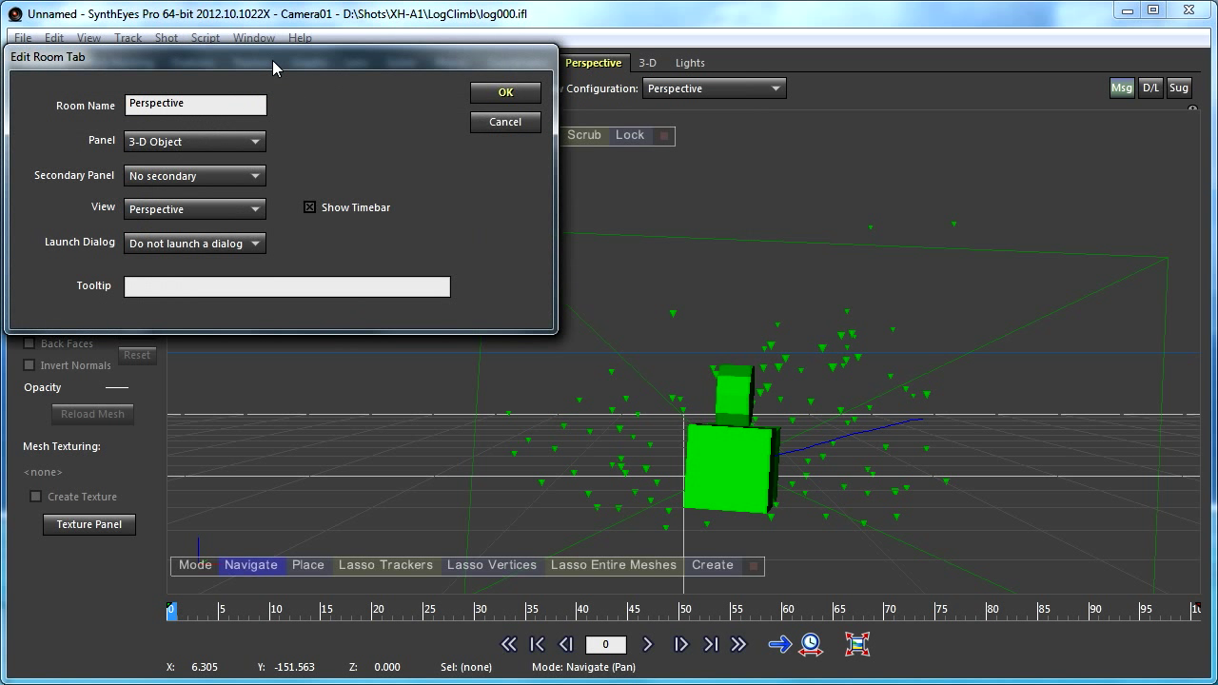
click(225, 179)
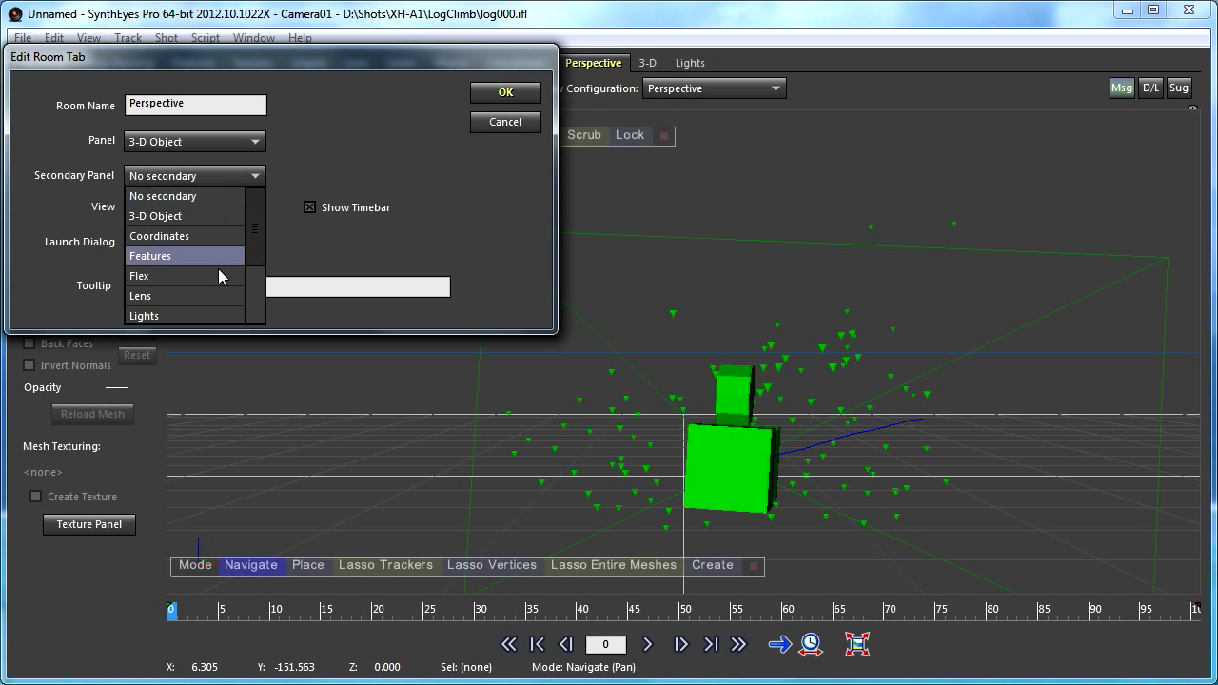
click(203, 317)
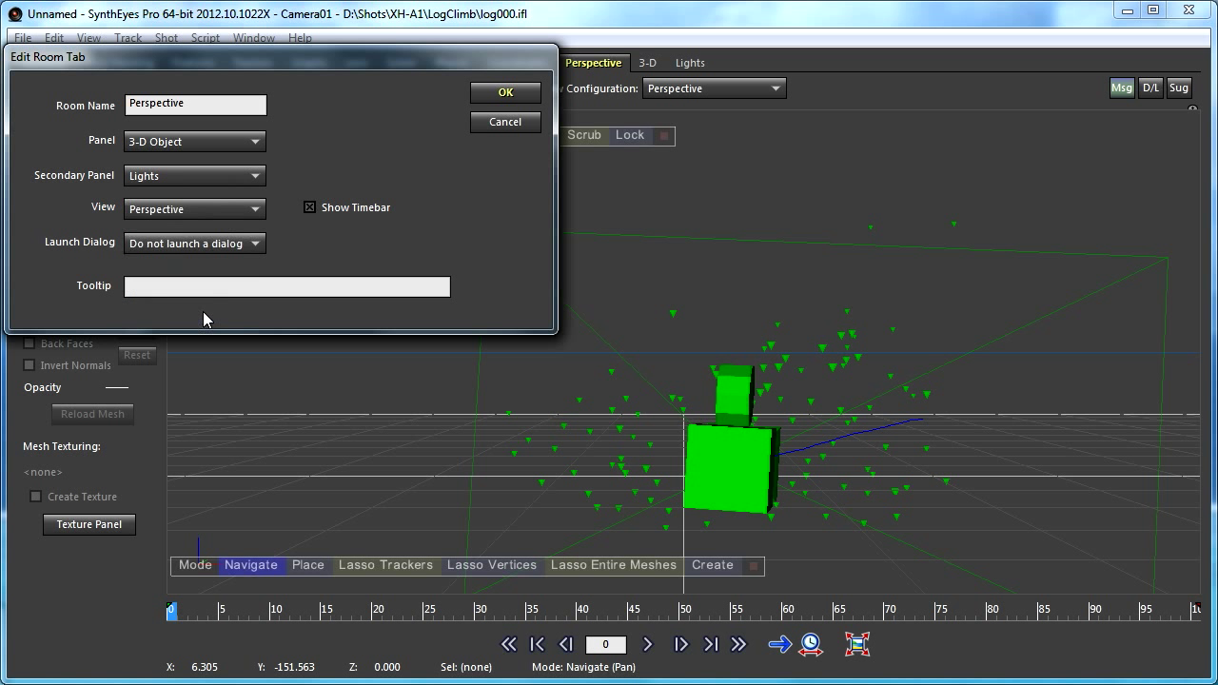
click(506, 93)
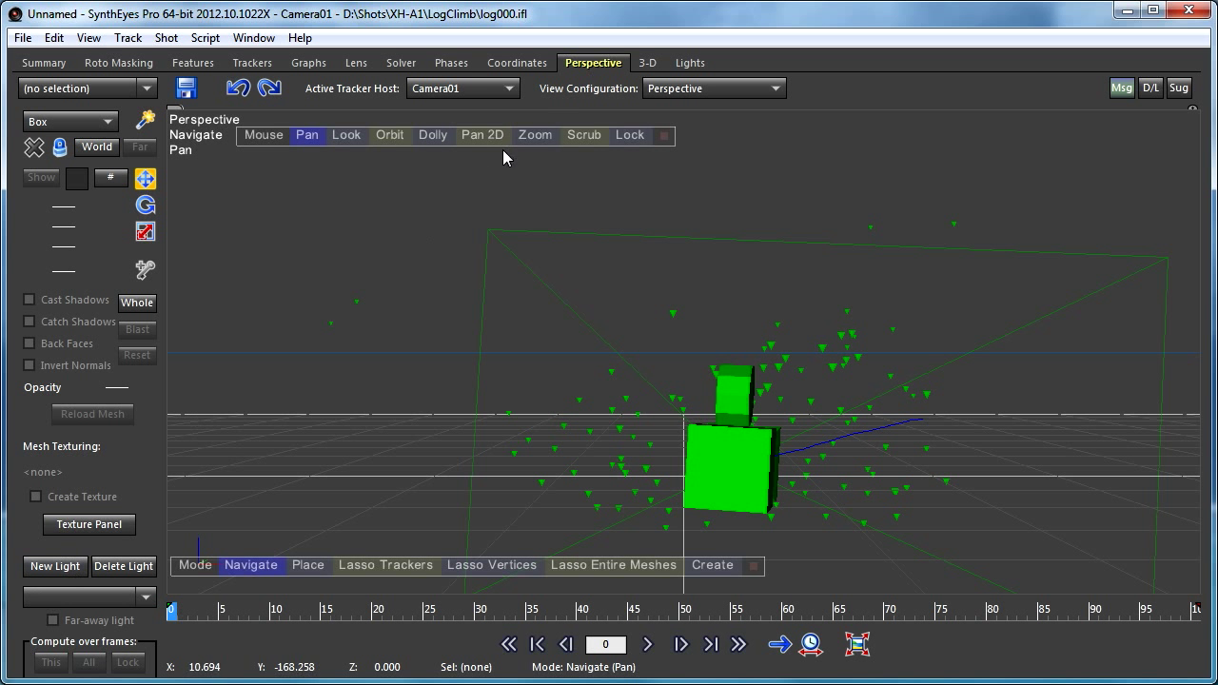
Review the Solver room's settings, including its secondary panel, and leave them without saving.
click(453, 64)
click(574, 63)
click(404, 65)
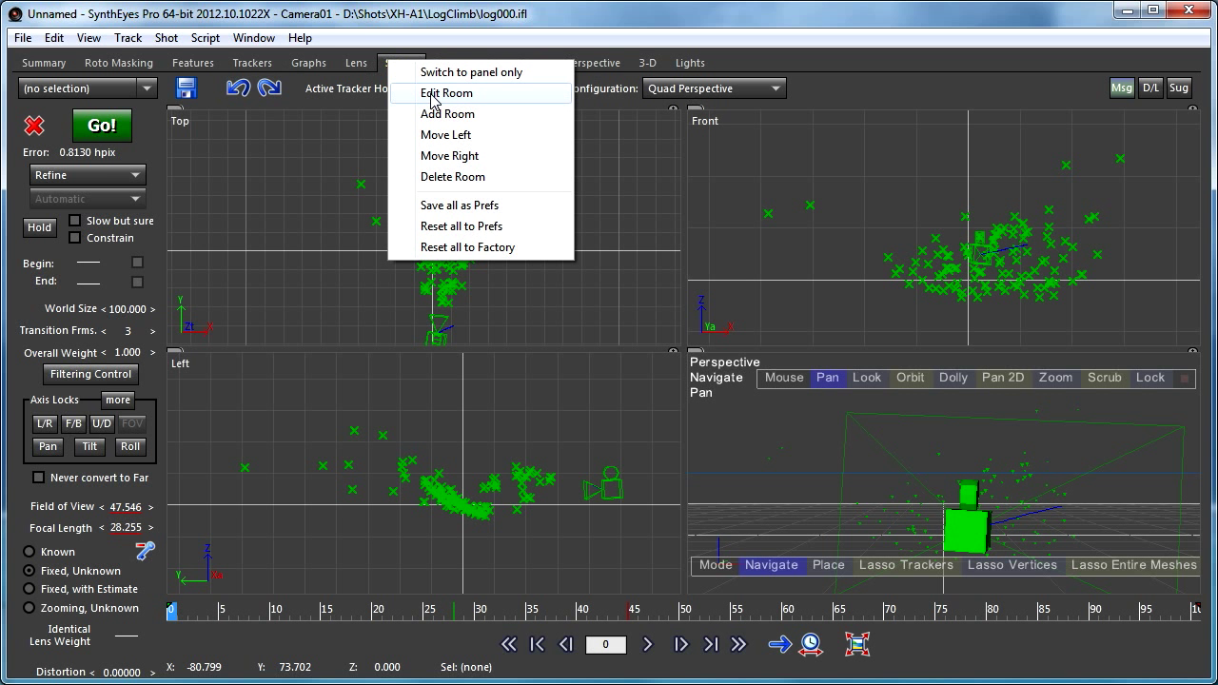
click(431, 94)
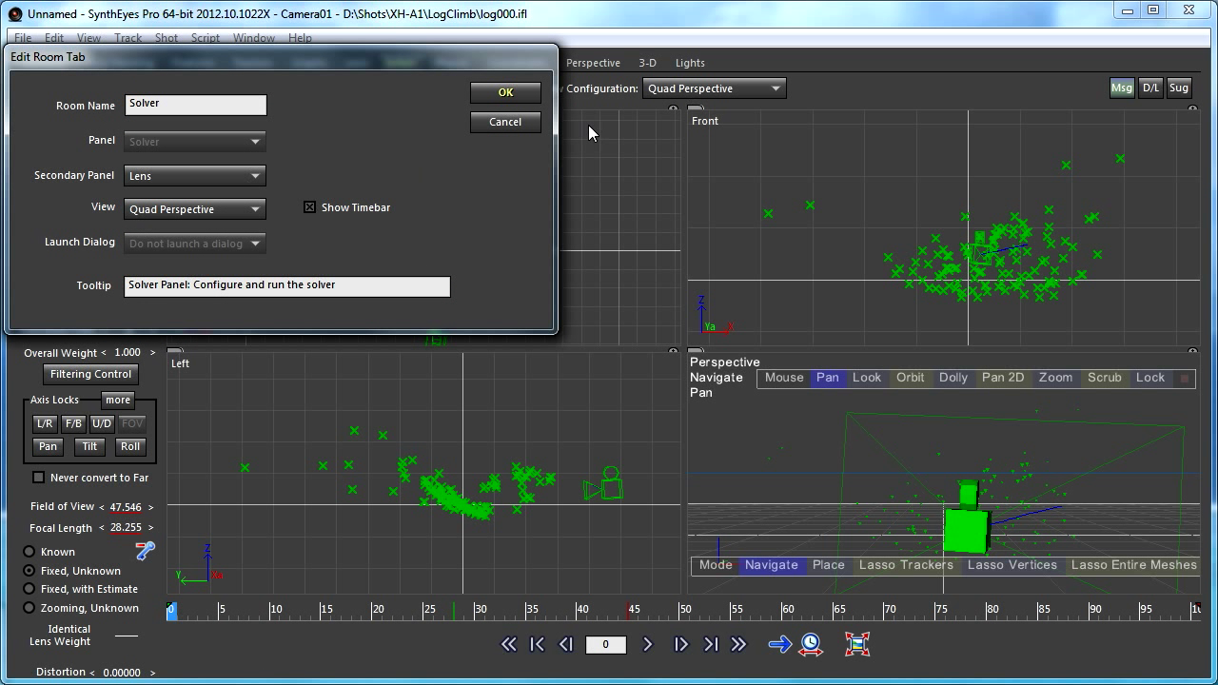
click(501, 123)
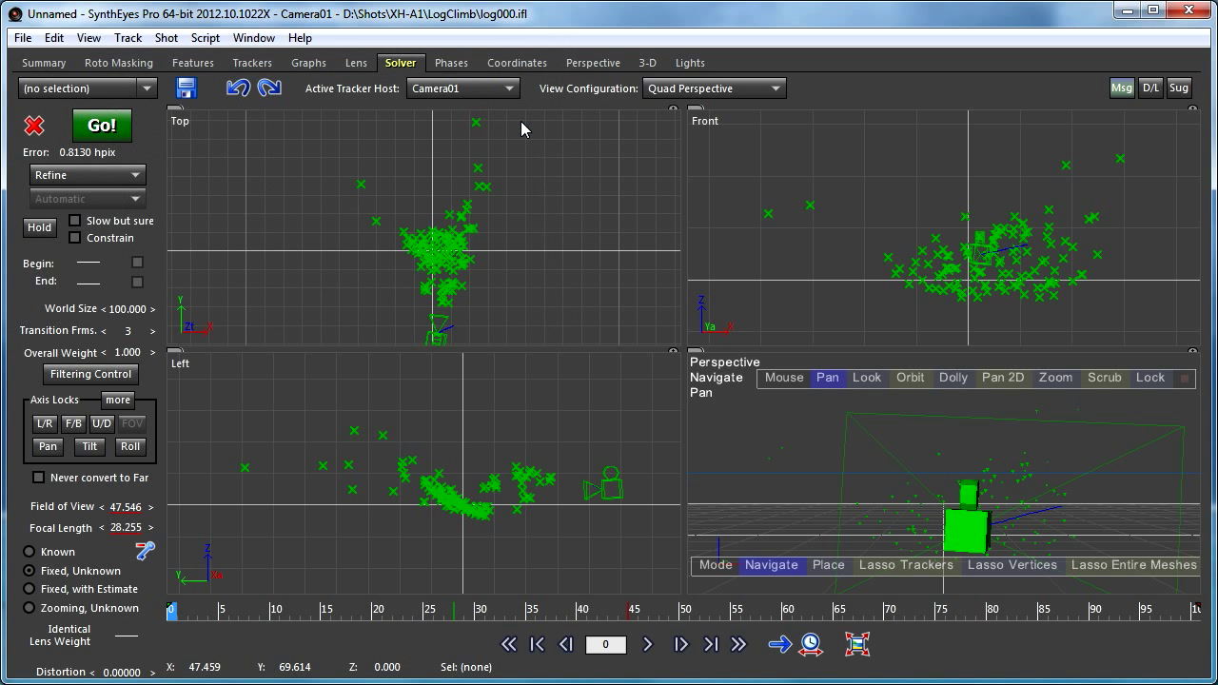
Edit the Perspective room so that it launches the Solver Locking dialog.
click(593, 62)
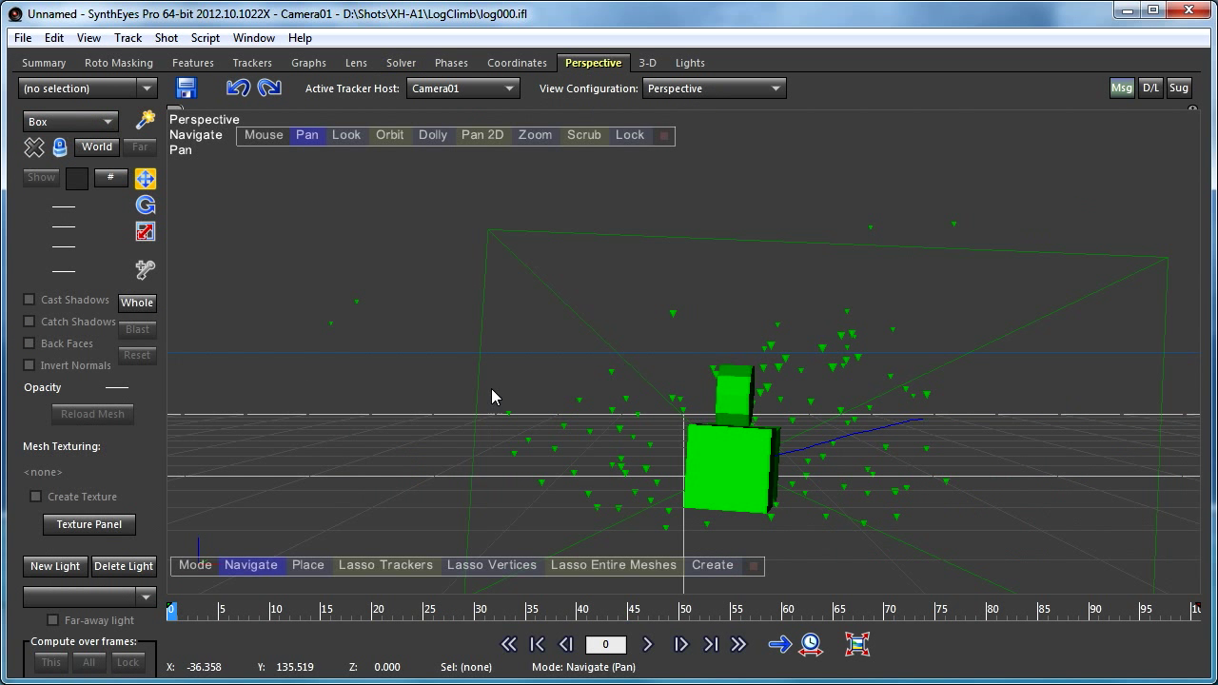
right_click(587, 72)
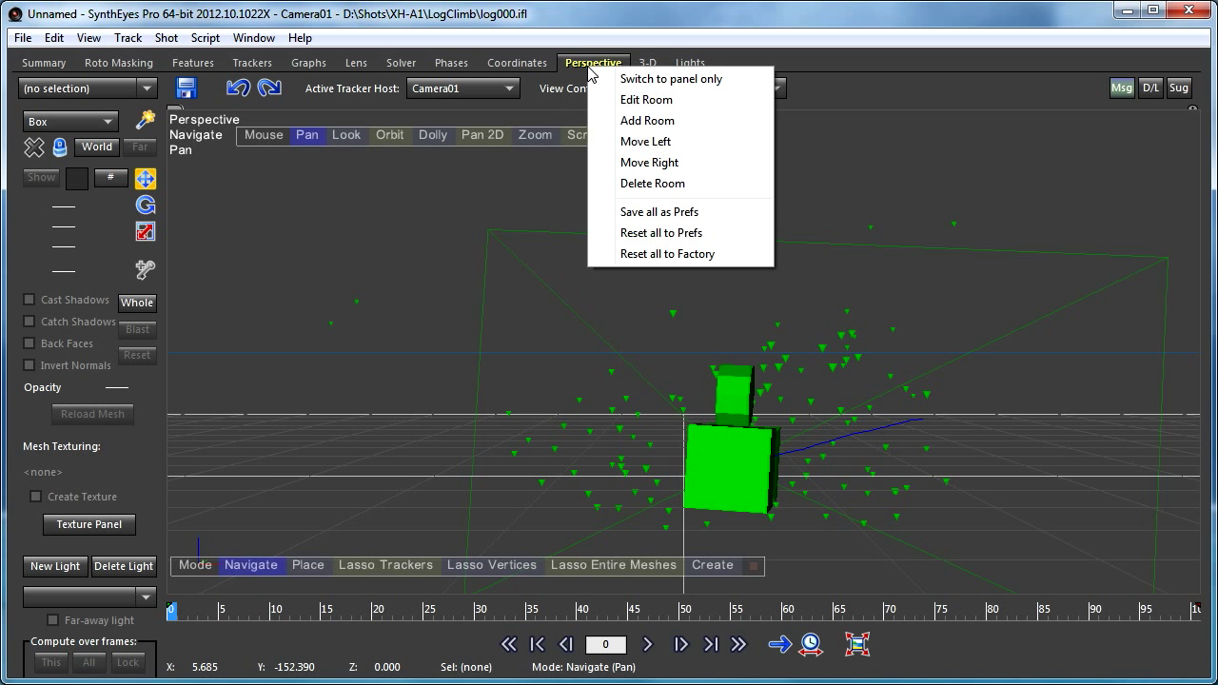
click(641, 101)
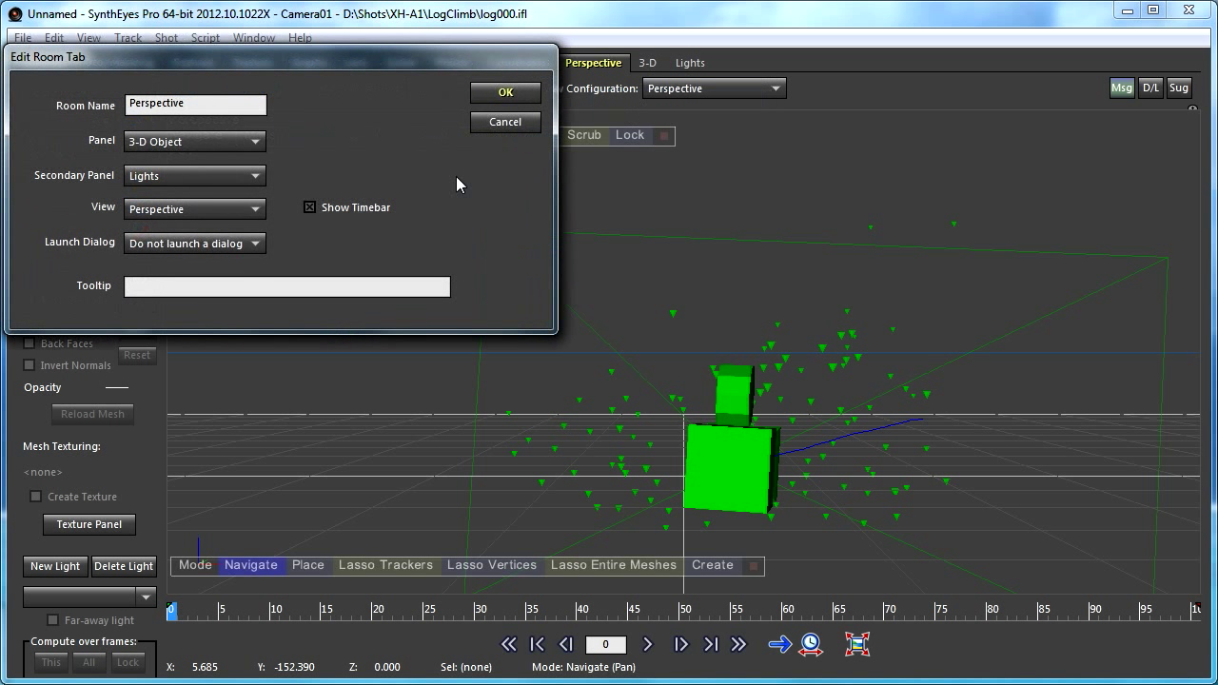
click(172, 242)
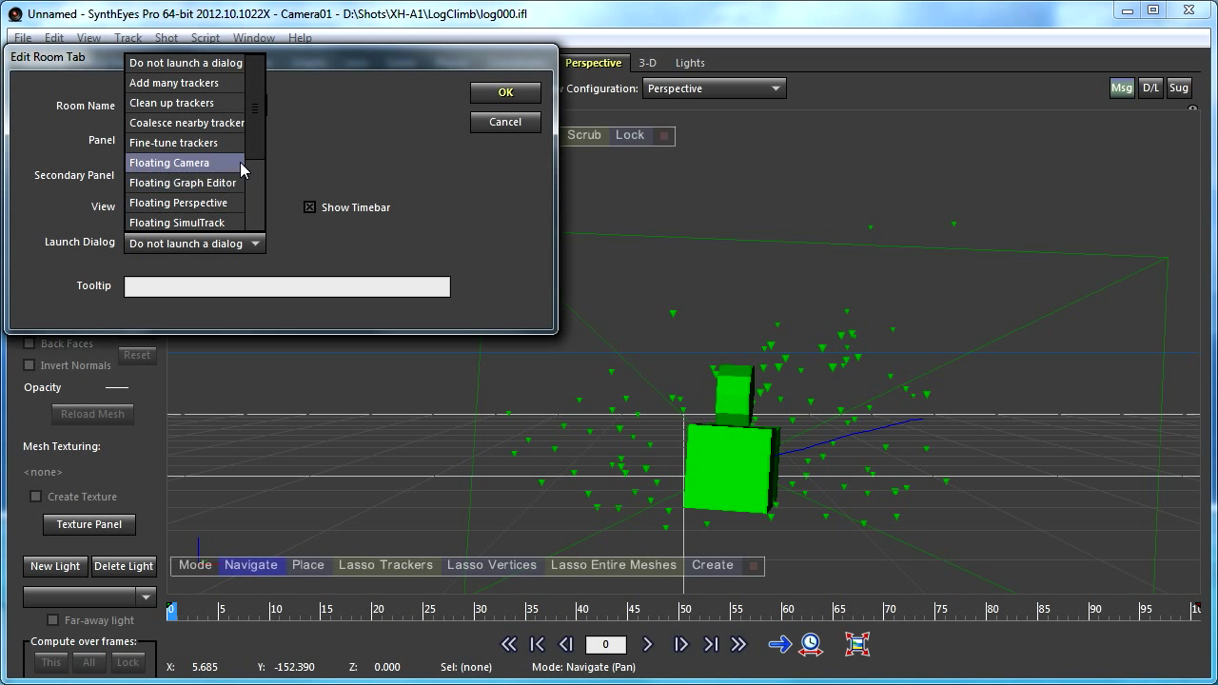
drag(251, 136, 256, 207)
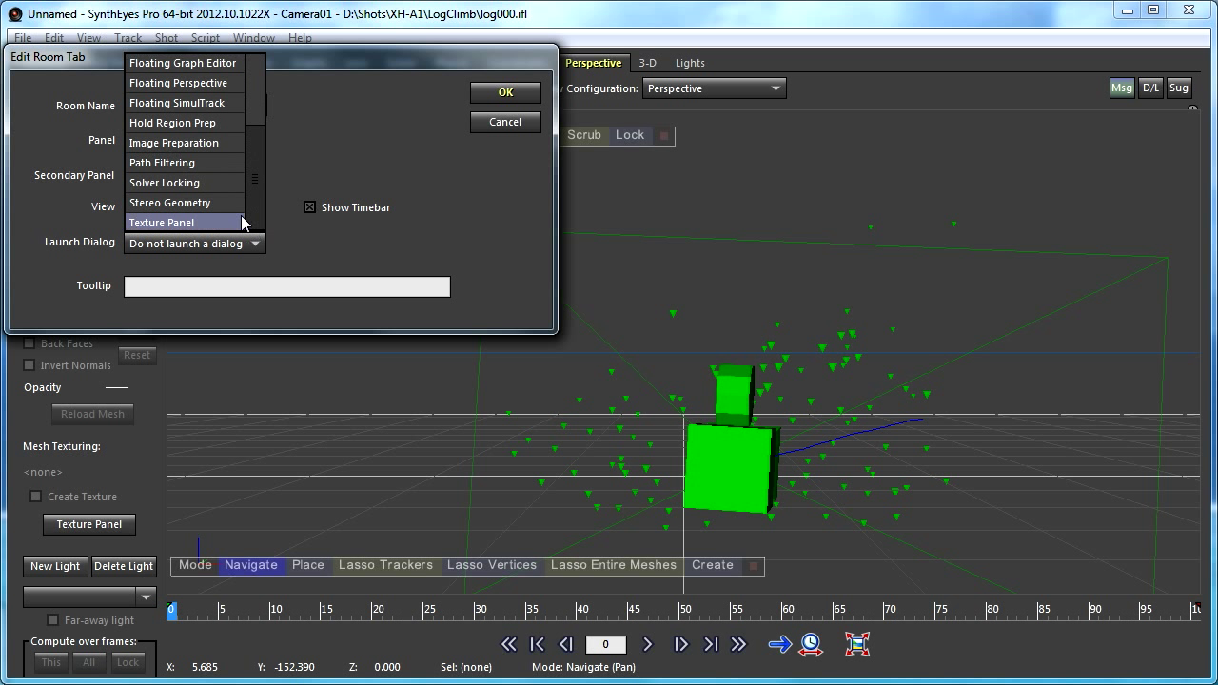
click(220, 182)
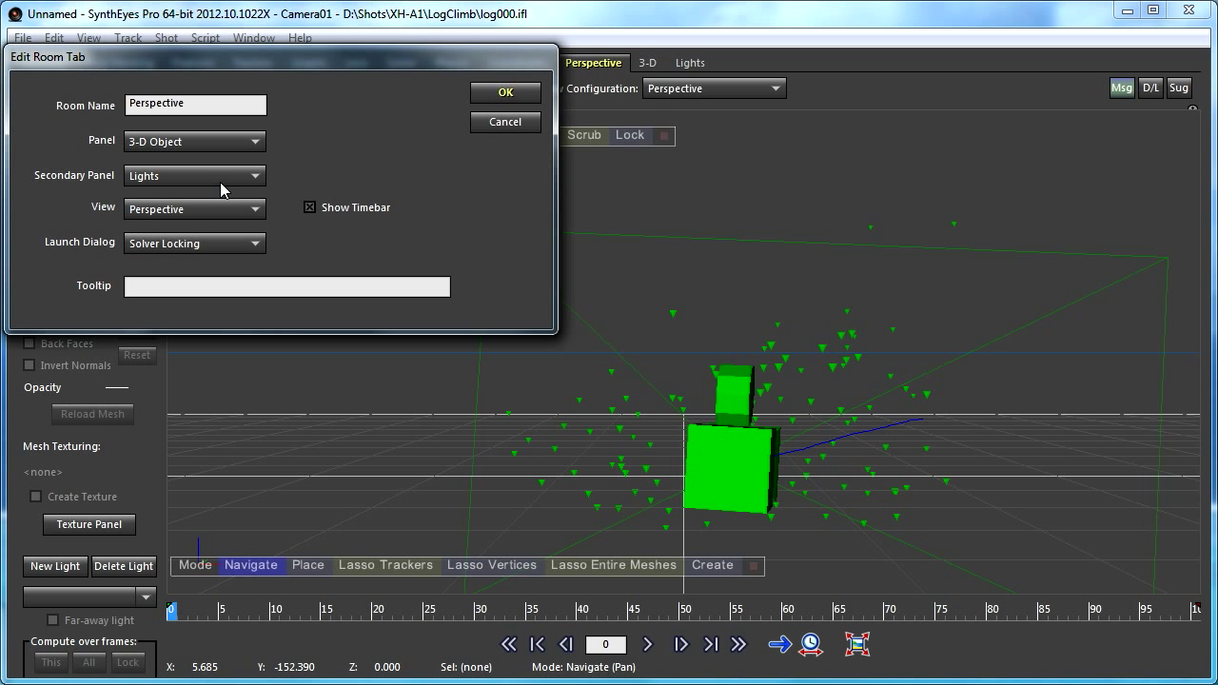
click(503, 94)
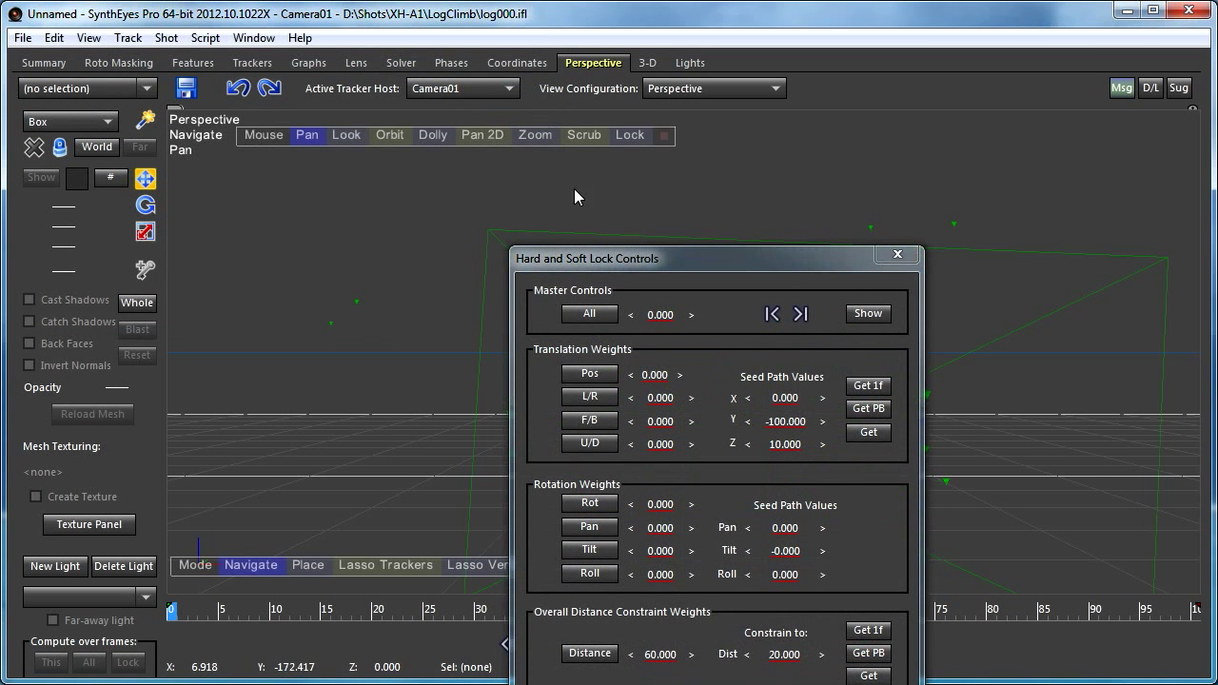
Move the lock controls window aside and close it, then switch to the Features room and back to check the dialog launch, closing it again.
drag(664, 262, 895, 100)
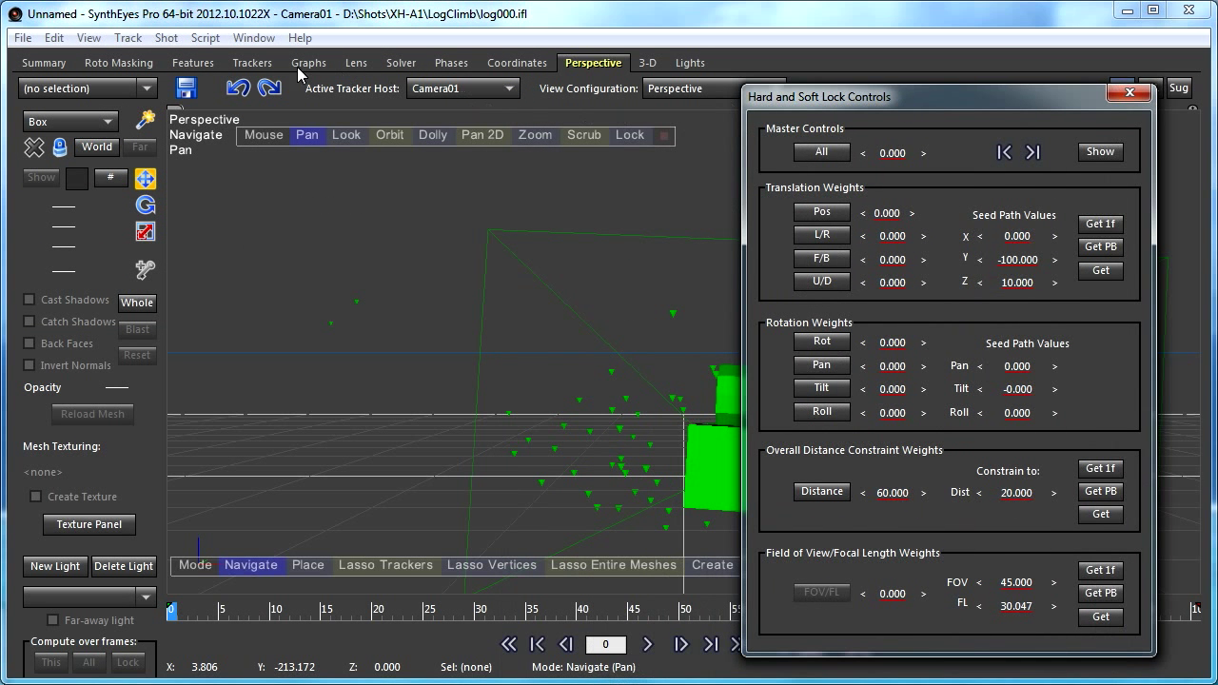
click(1113, 95)
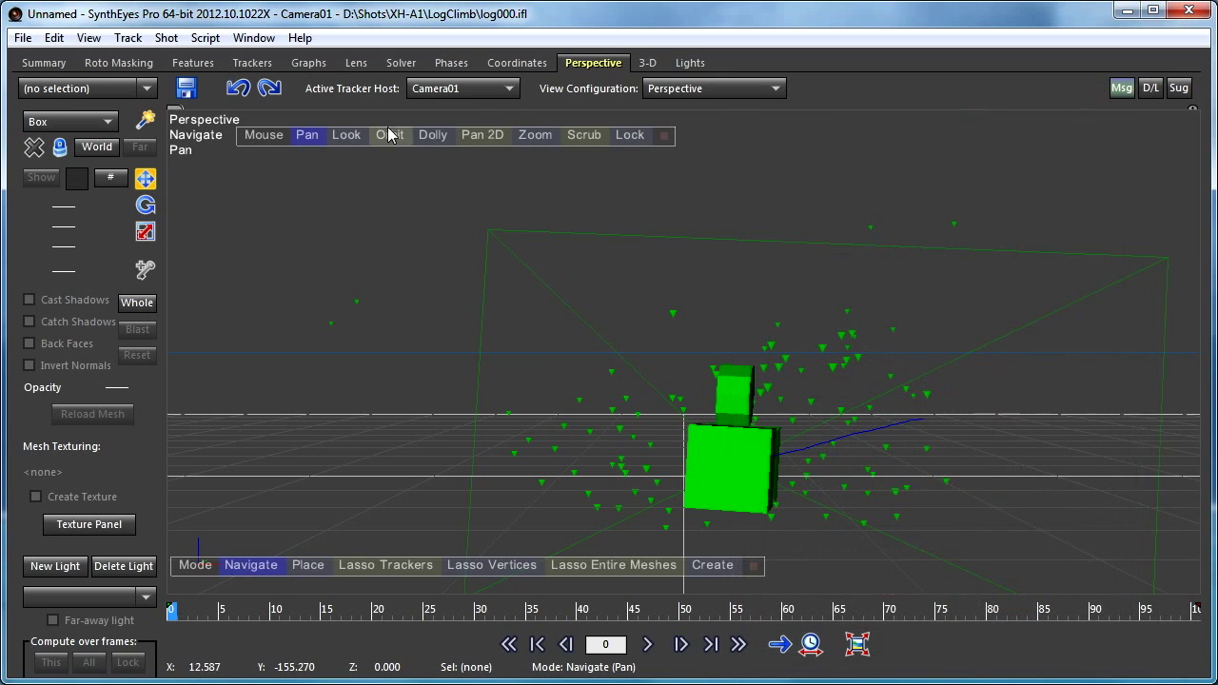
click(200, 64)
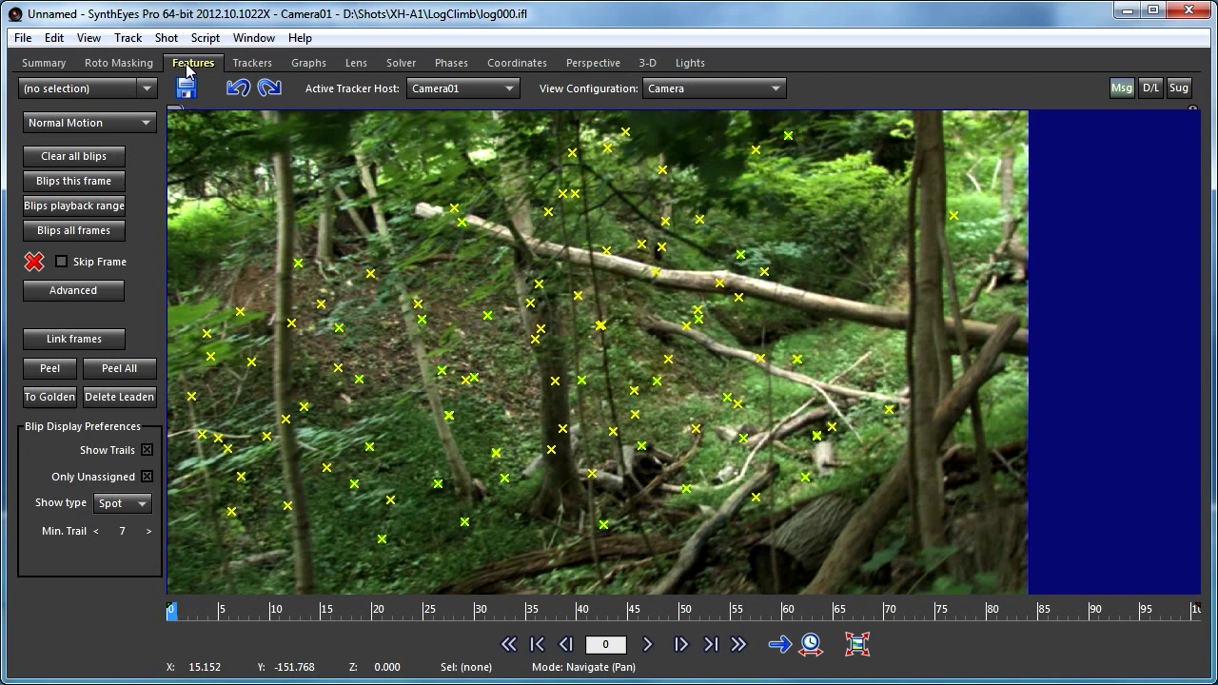
click(594, 64)
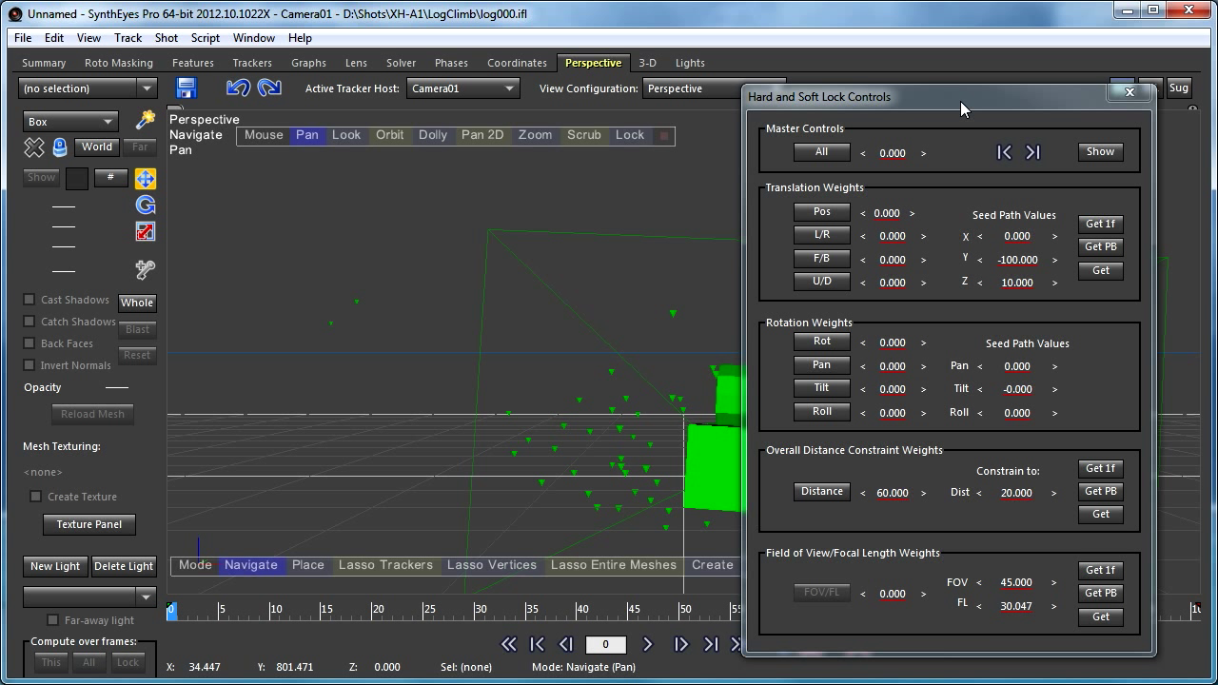
click(1130, 91)
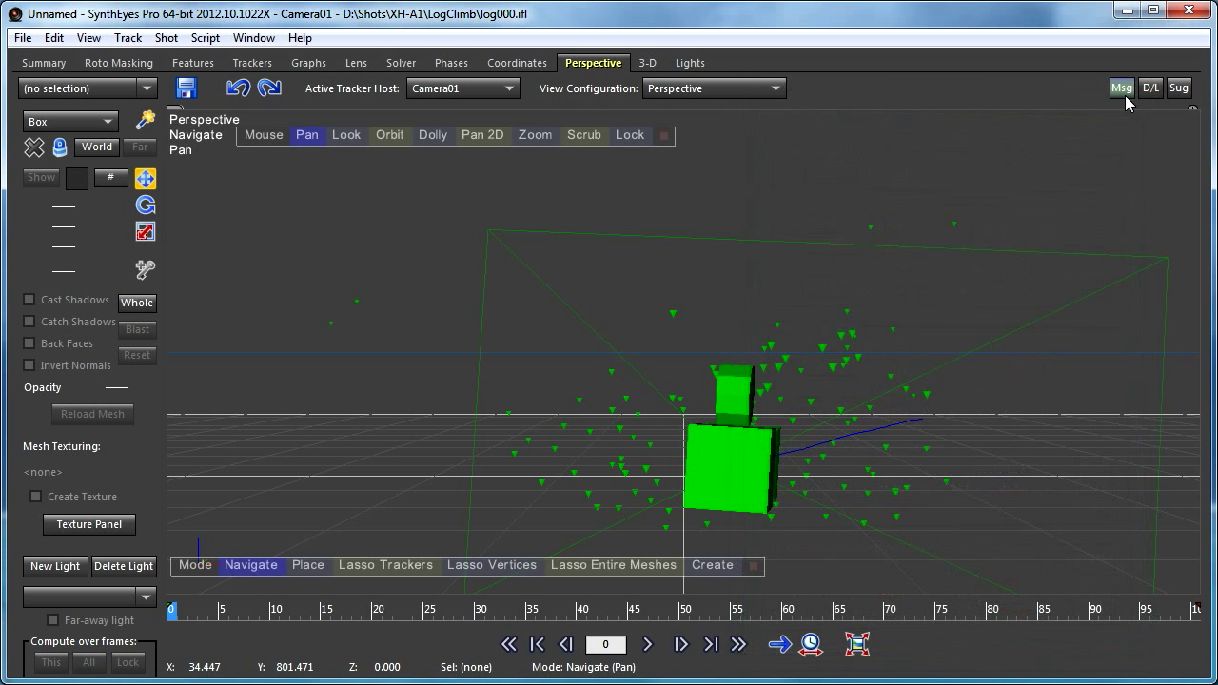